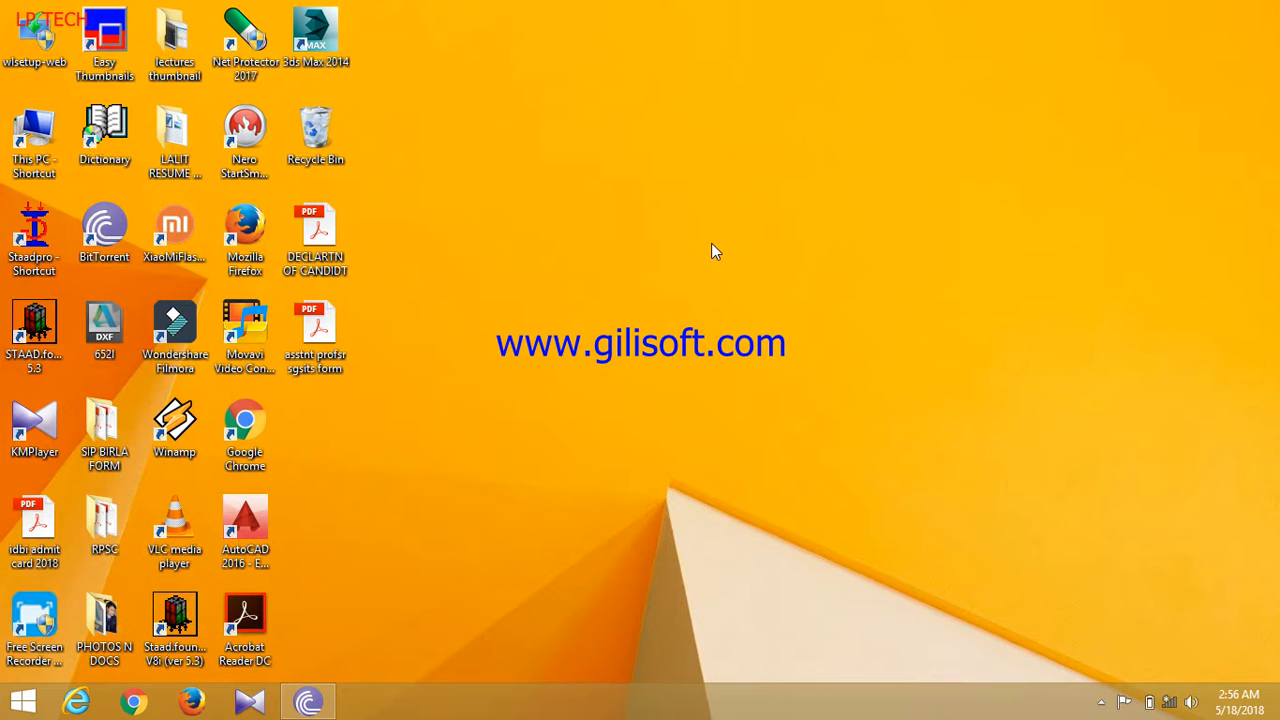
Open STAAD.Pro and create a new Space project named 413 with metre and kilonewton units, starting with Add Beam
{"action": "double_click", "coordinate": [55, 238]}
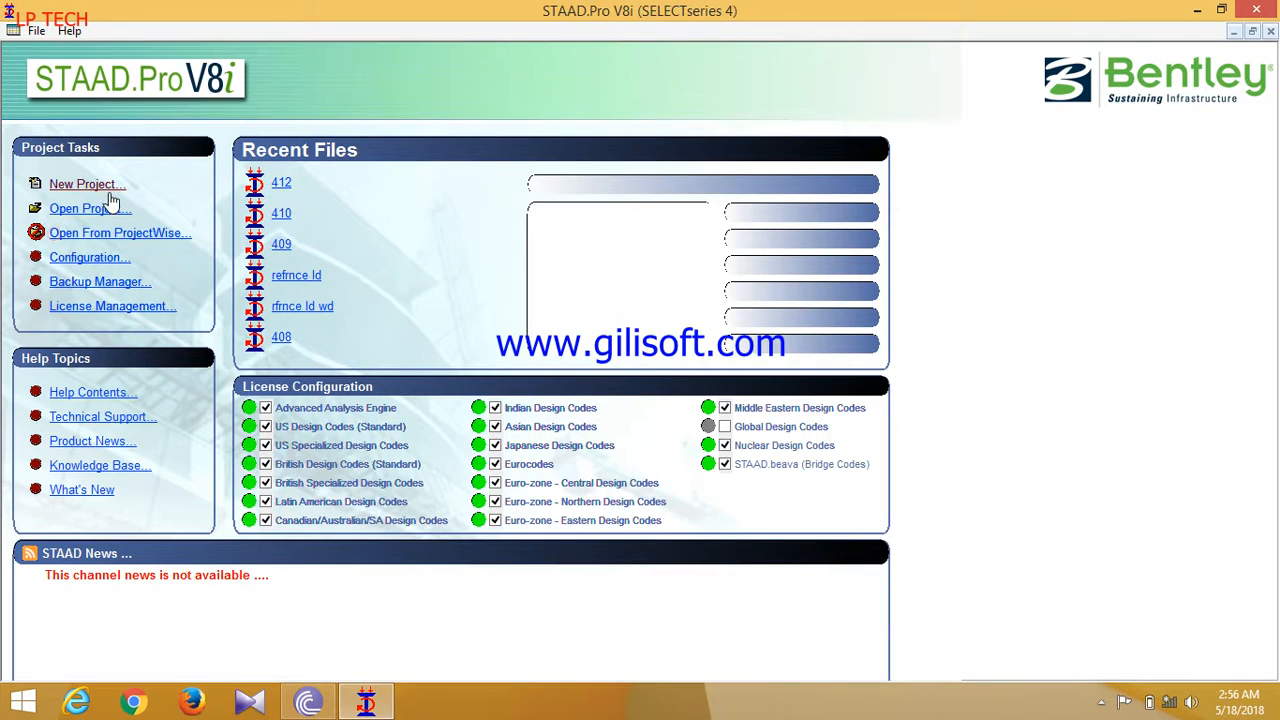
{"action": "left_click", "coordinate": [84, 184]}
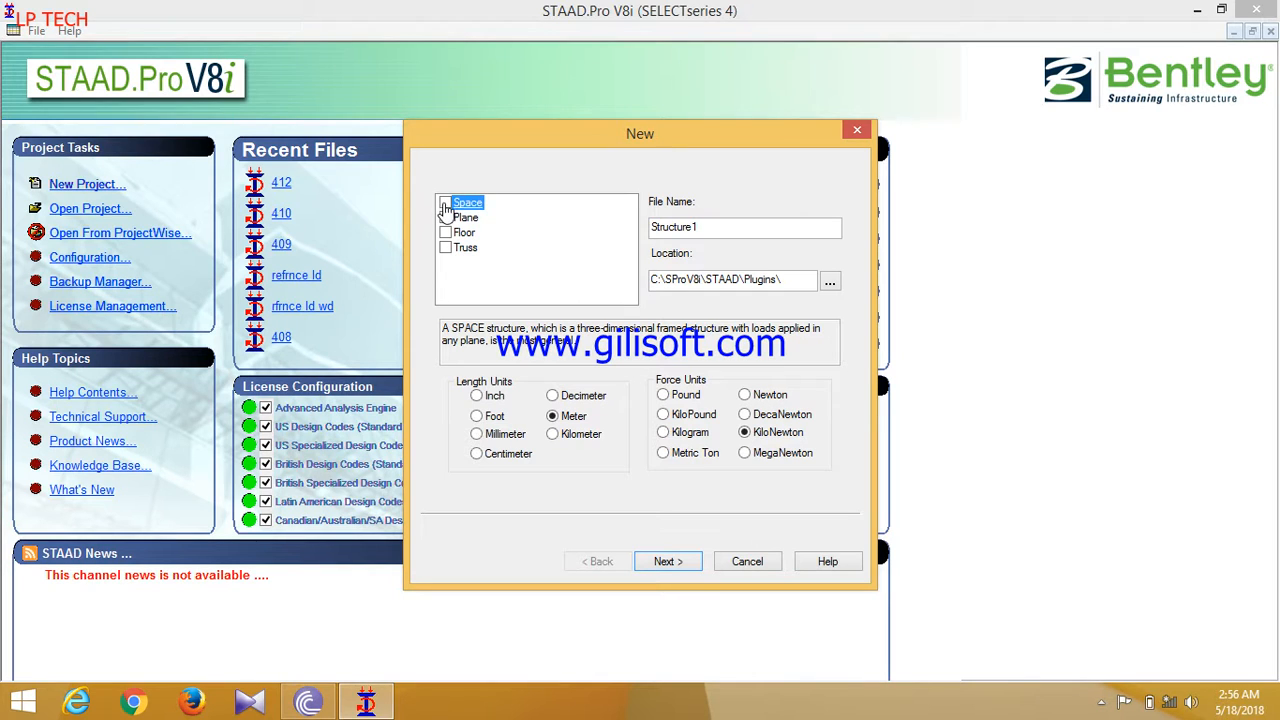
{"action": "left_click_drag", "start_coordinate": [798, 227], "coordinate": [581, 242]}
{"action": "type", "text": "413"}
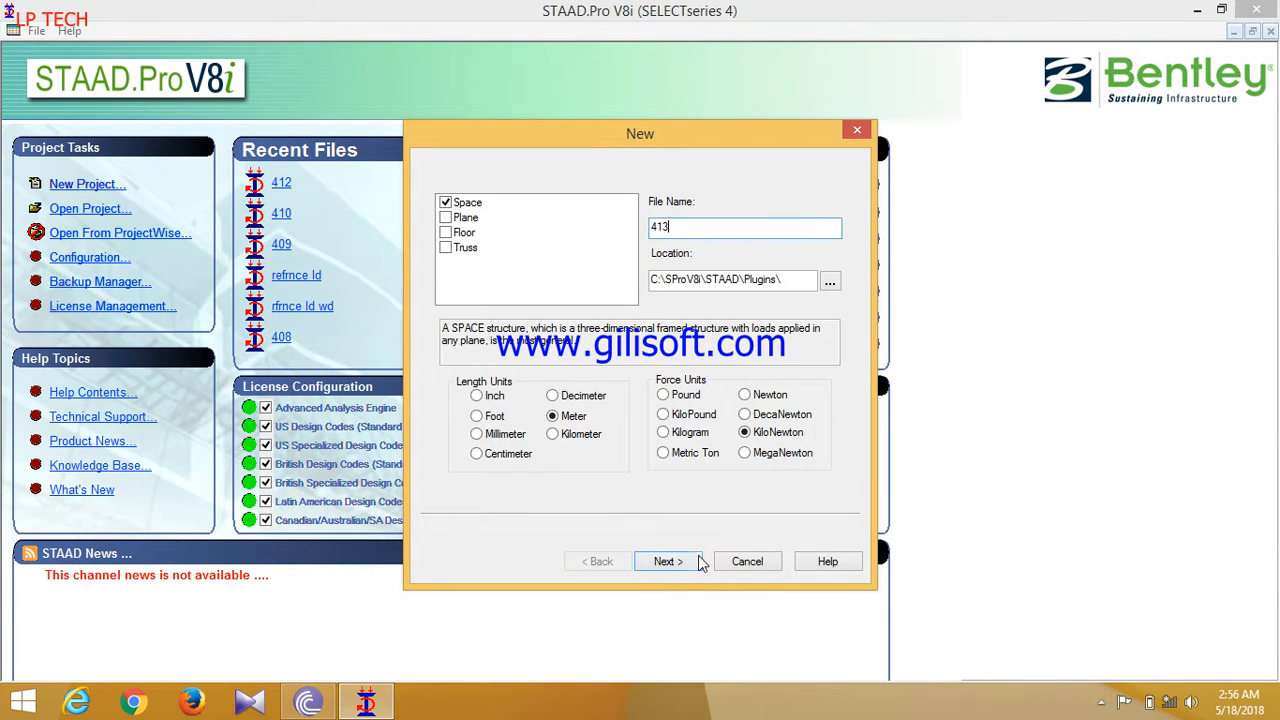
{"action": "left_click", "coordinate": [668, 561]}
{"action": "left_click", "coordinate": [670, 561]}
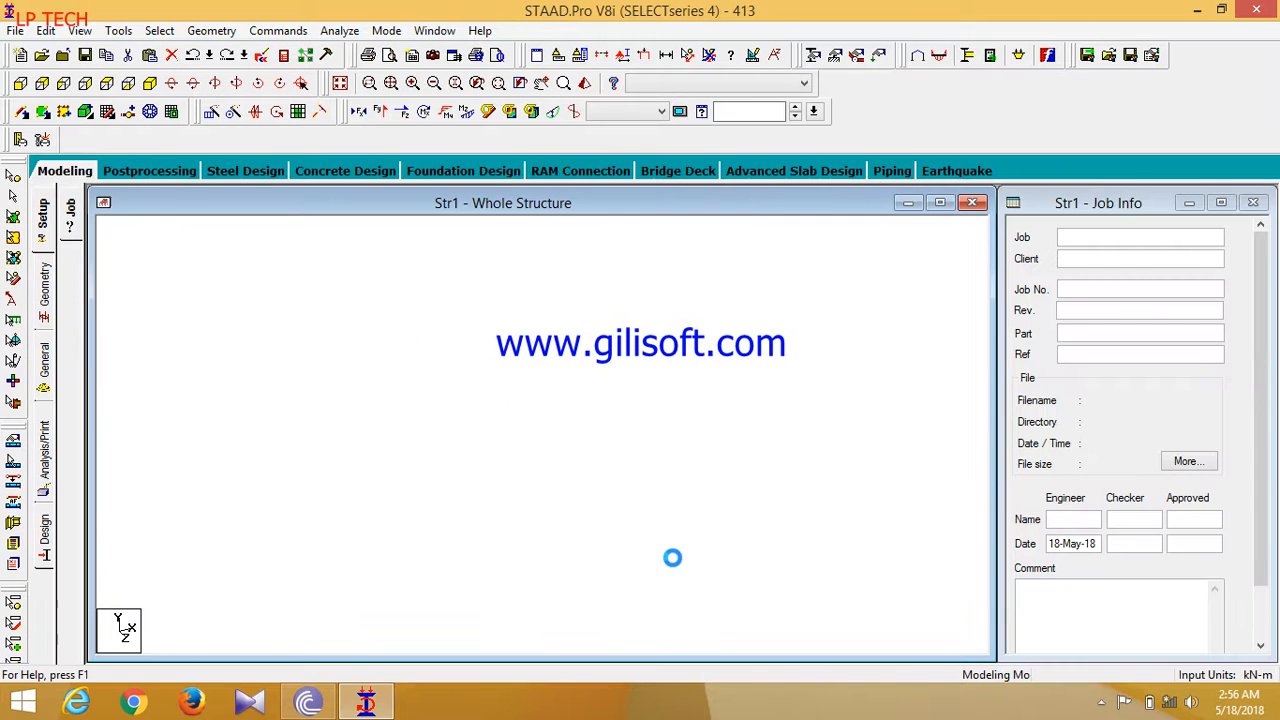
Run the Structure Wizard and choose the Bay Frame prototype from the Frame Models
{"action": "left_click", "coordinate": [107, 112]}
{"action": "left_click", "coordinate": [211, 30]}
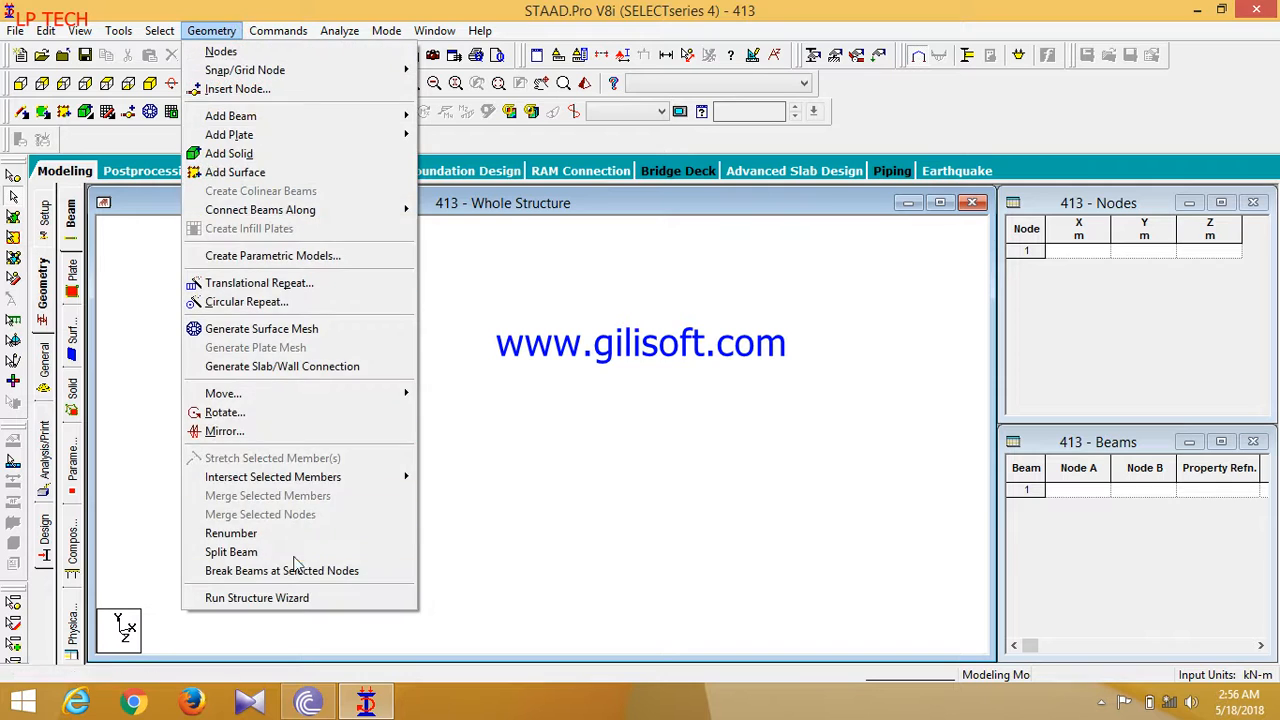
{"action": "left_click", "coordinate": [304, 598]}
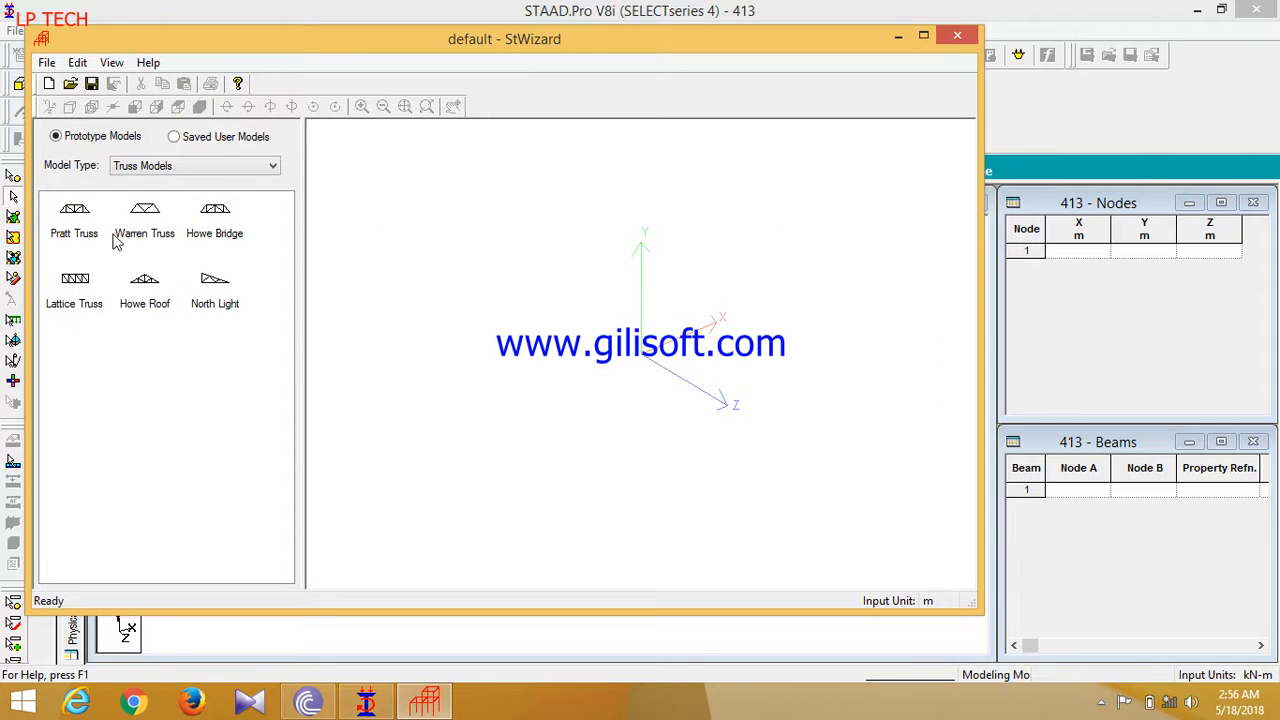
{"action": "left_click", "coordinate": [168, 167]}
{"action": "left_click", "coordinate": [145, 182]}
{"action": "double_click", "coordinate": [75, 210]}
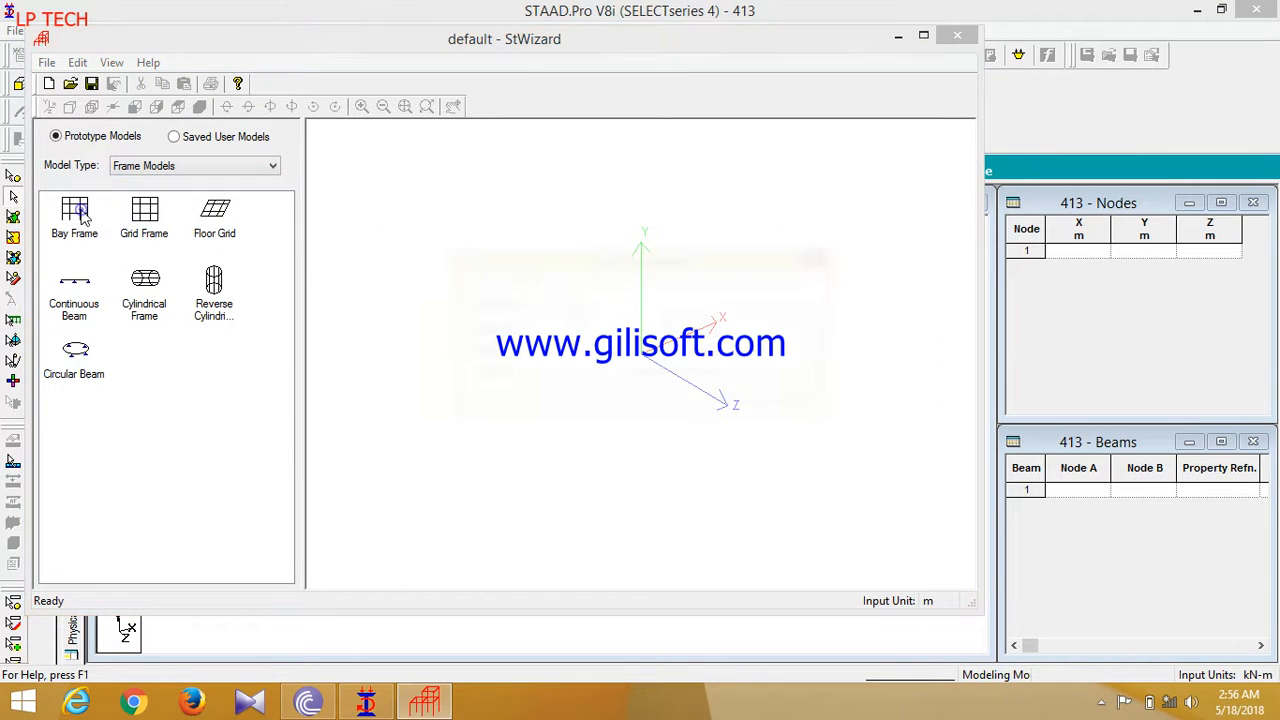
Generate a bay frame 12 m long, 15 m high and 12 m wide with 3 bays in each direction
{"action": "left_click", "coordinate": [760, 332]}
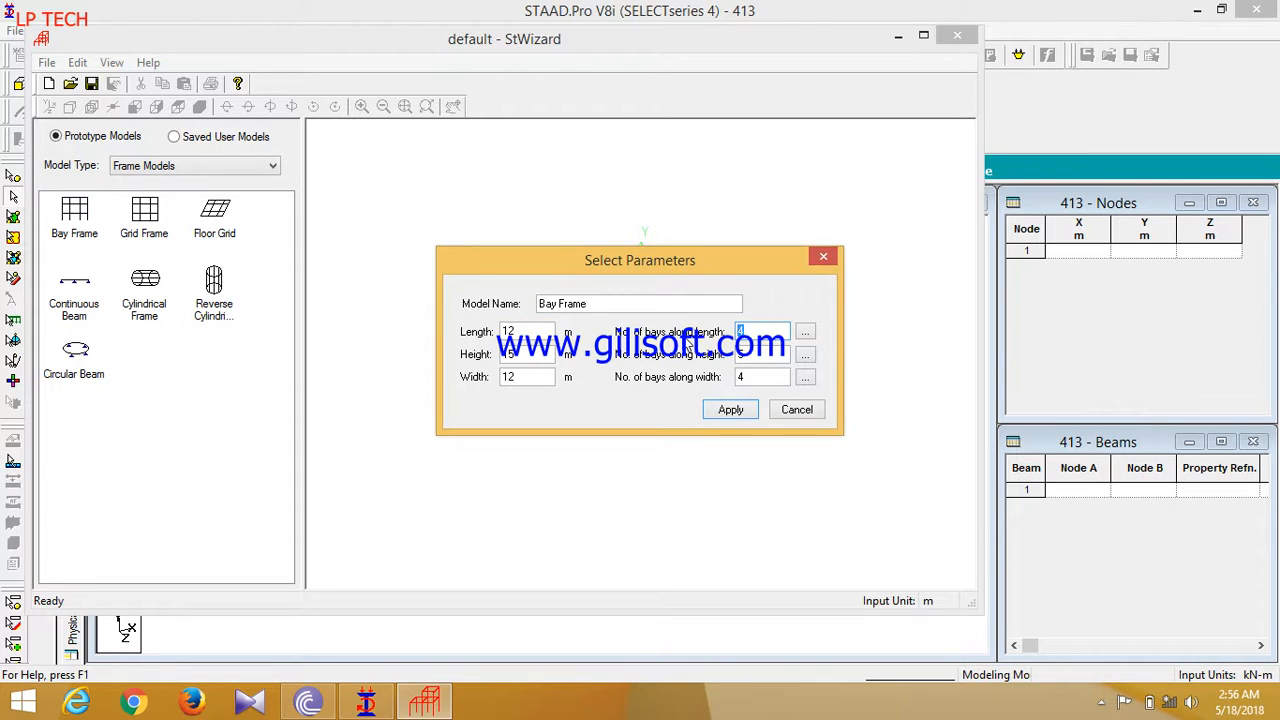
{"action": "type", "text": "3"}
{"action": "left_click", "coordinate": [777, 360]}
{"action": "left_click", "coordinate": [752, 377]}
{"action": "left_click", "coordinate": [731, 410]}
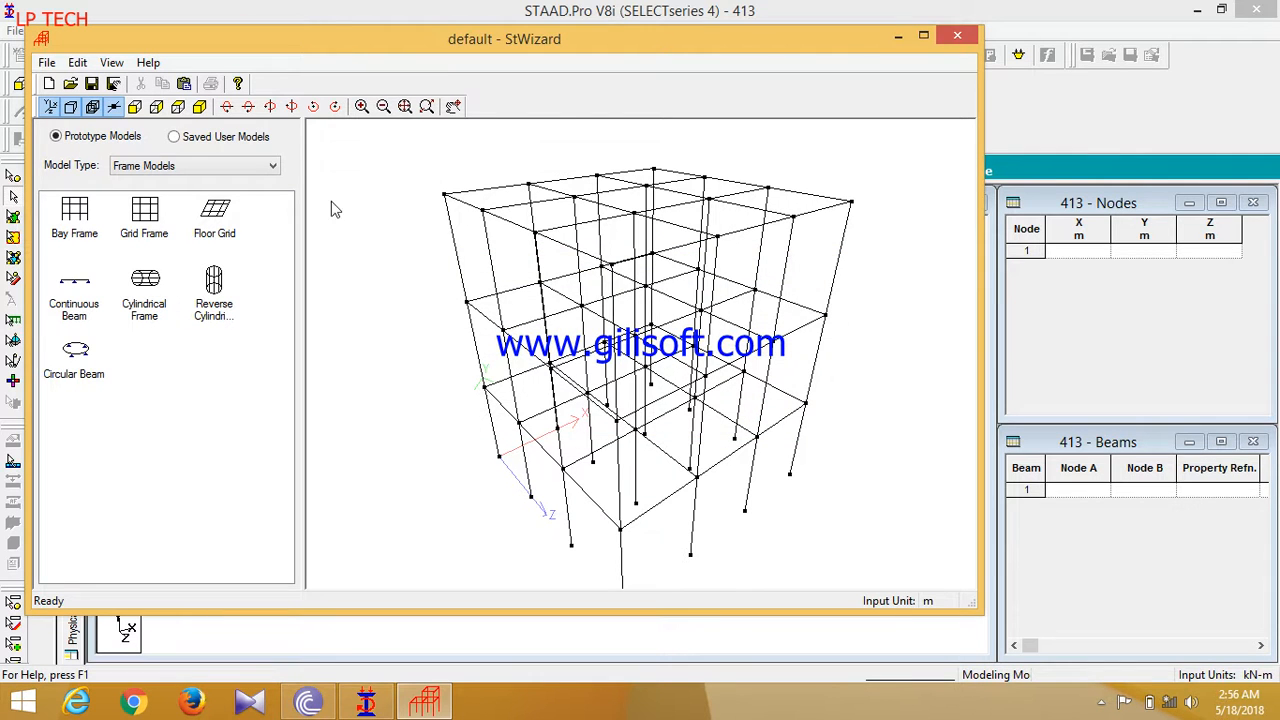
Transfer the generated bay frame from the Structure Wizard into the STAAD.Pro model
{"action": "left_click", "coordinate": [184, 84]}
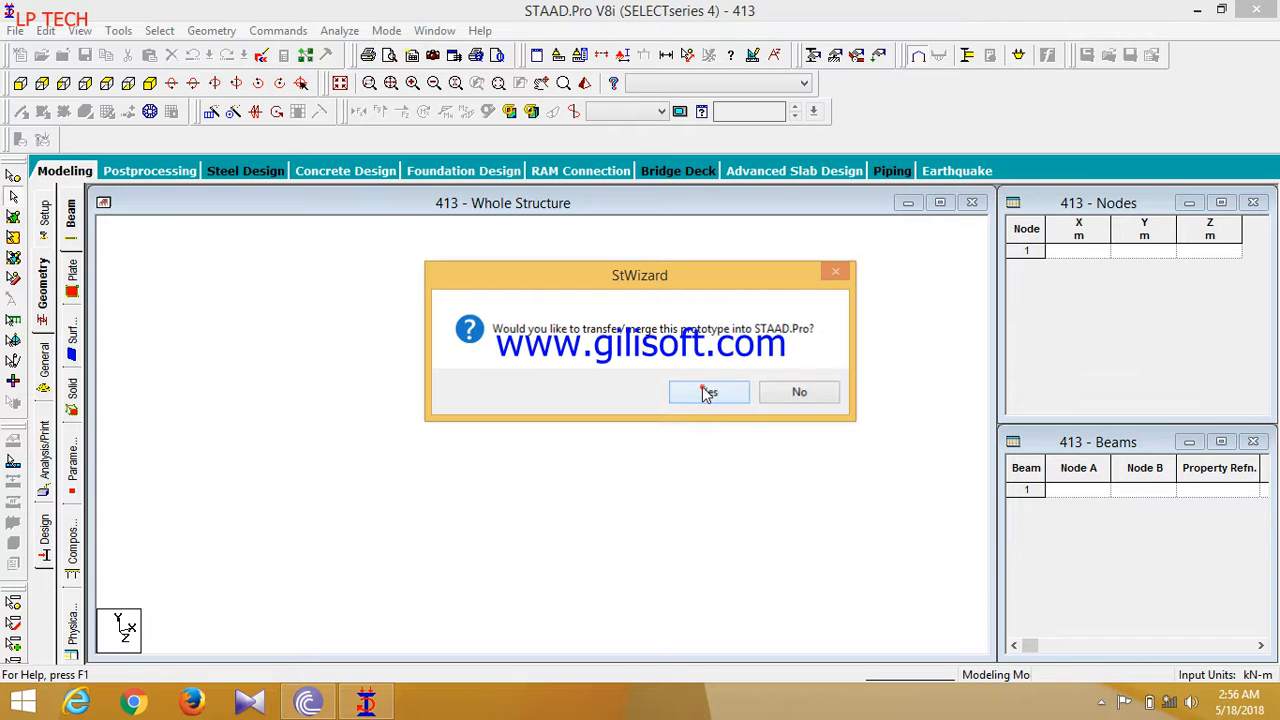
{"action": "left_click", "coordinate": [706, 389]}
{"action": "left_click", "coordinate": [734, 270]}
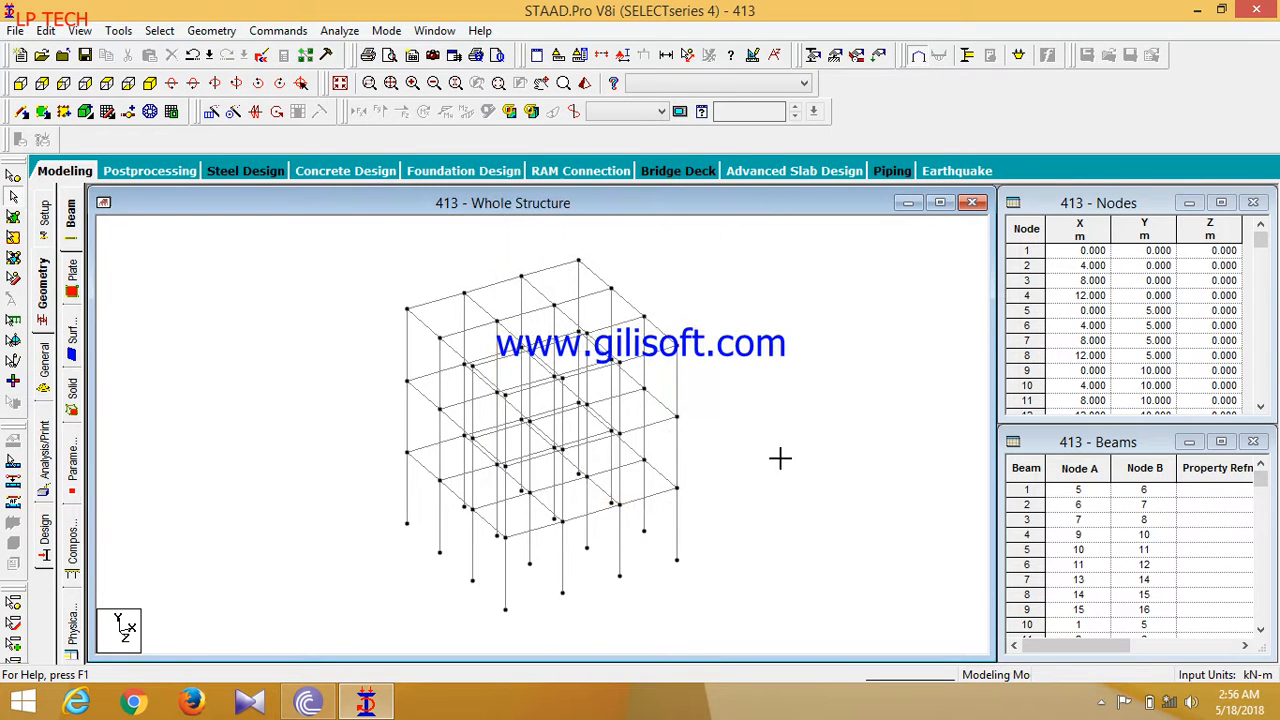
Define a rectangular concrete section with YD 0.20 m and ZD 0.30 m
{"action": "left_click", "coordinate": [44, 368]}
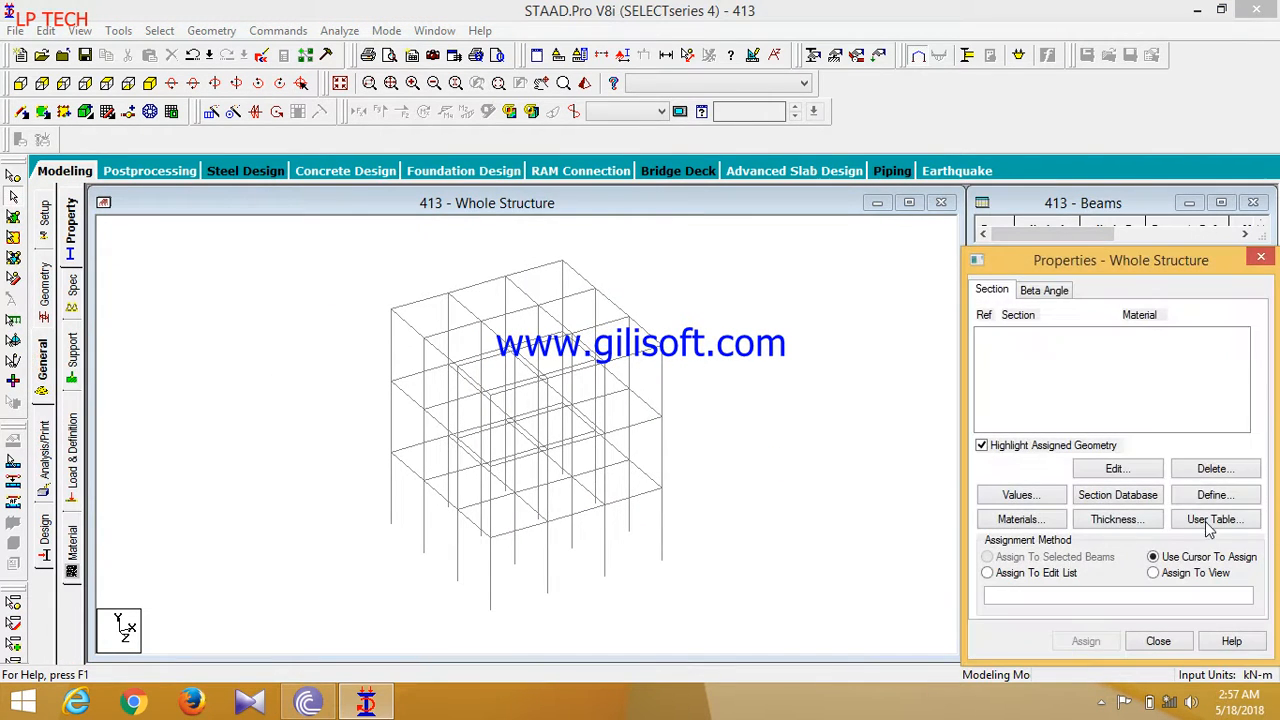
{"action": "left_click", "coordinate": [1247, 500]}
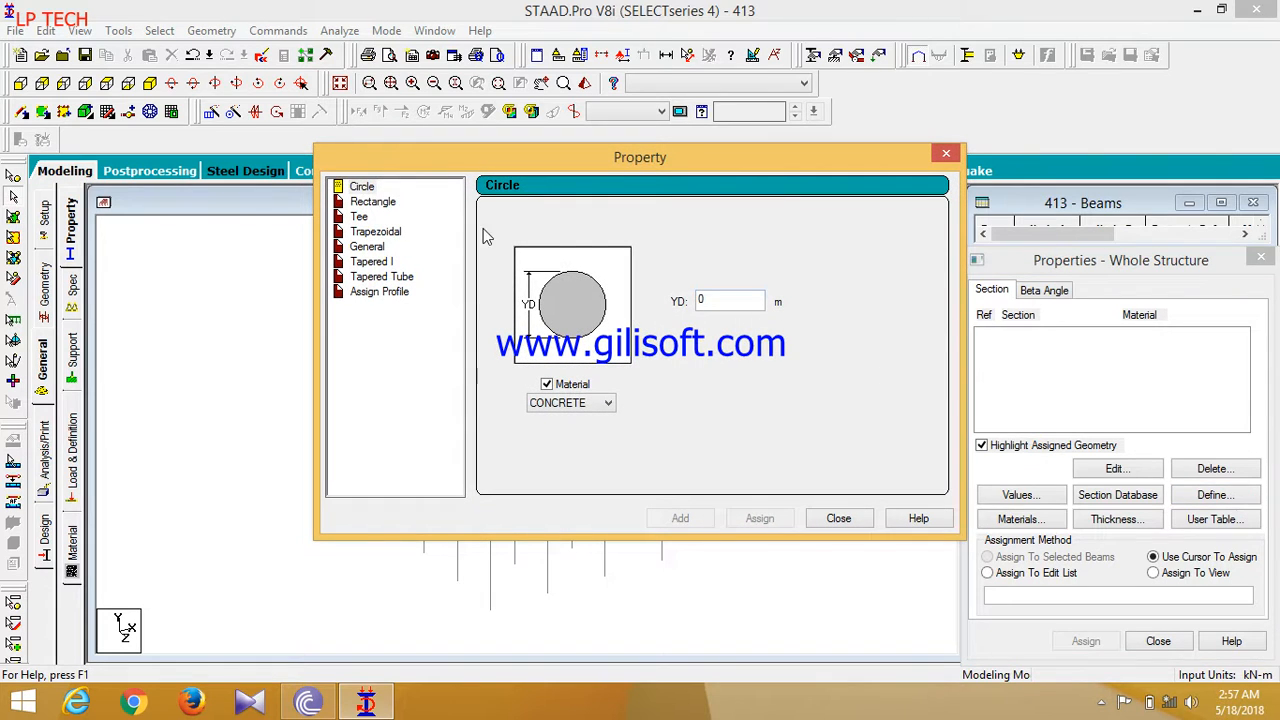
{"action": "left_click", "coordinate": [384, 204]}
{"action": "left_click", "coordinate": [703, 290]}
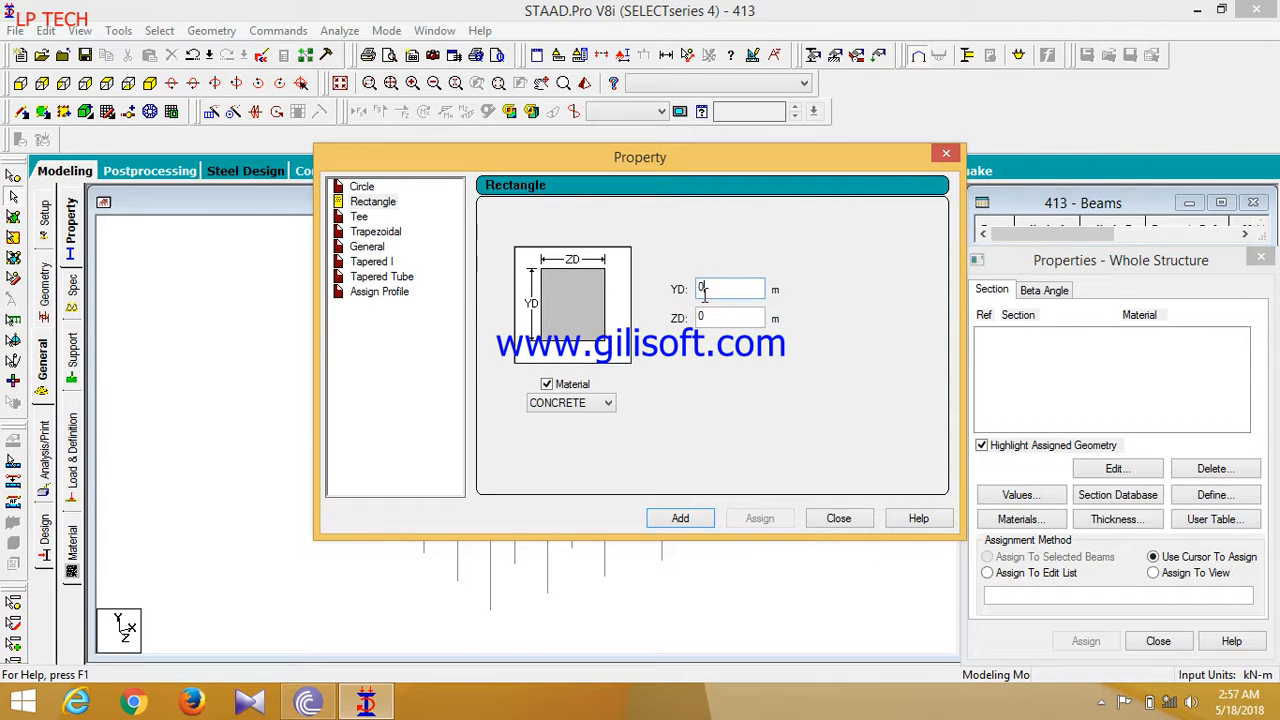
{"action": "type", "text": ".2"}
{"action": "left_click", "coordinate": [722, 318]}
{"action": "left_click", "coordinate": [692, 522]}
{"action": "left_click", "coordinate": [848, 518]}
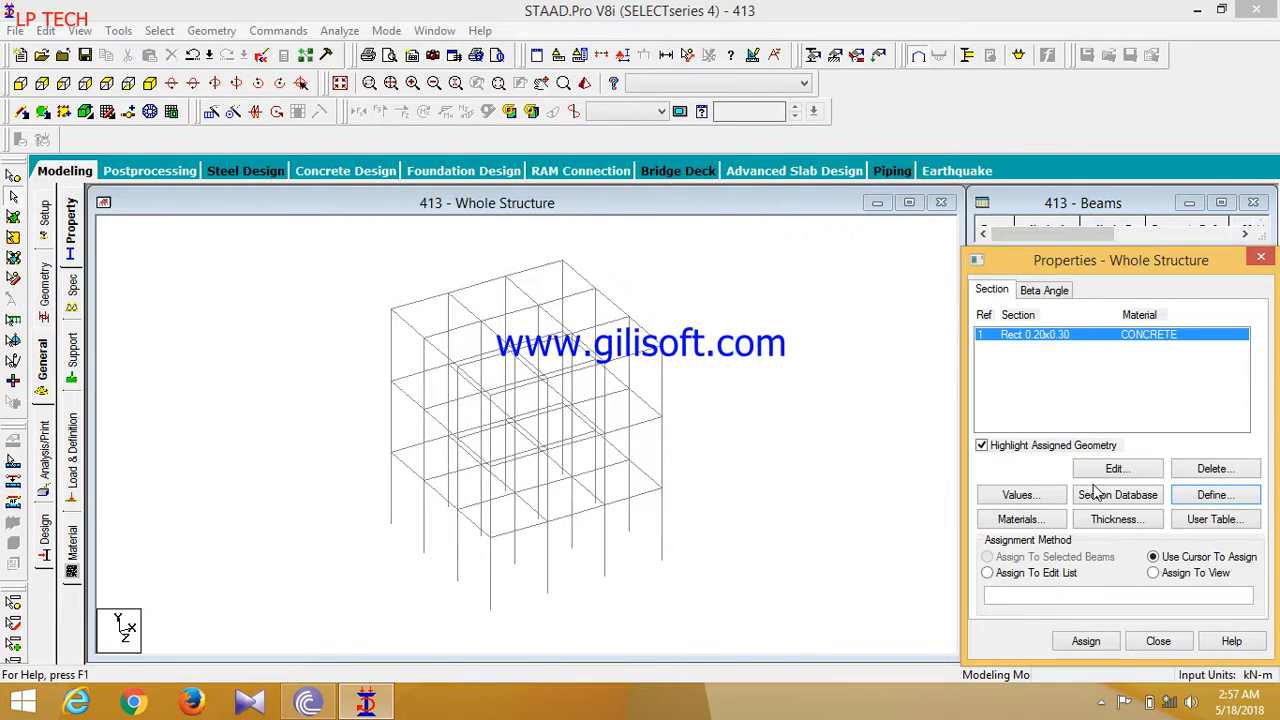
Assign the 0.20x0.30 rectangular section to all members in the view
{"action": "left_click", "coordinate": [1154, 573]}
{"action": "left_click", "coordinate": [1086, 641]}
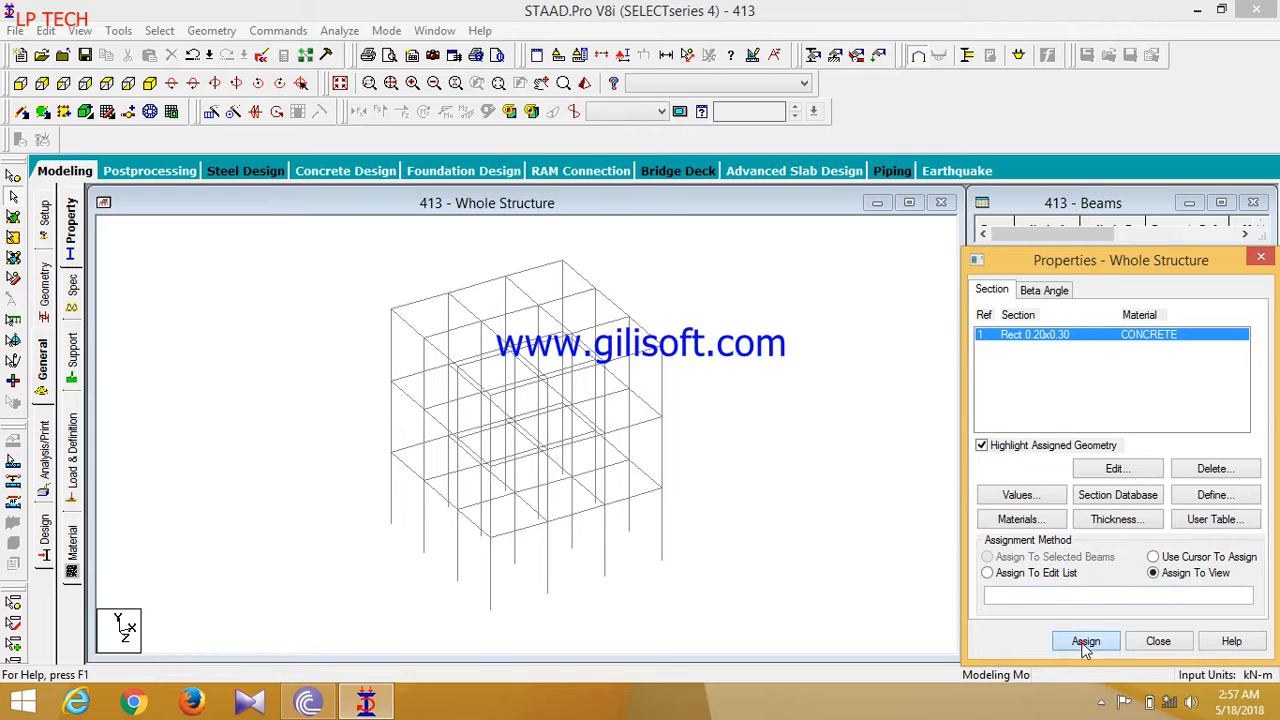
{"action": "left_click", "coordinate": [1136, 507]}
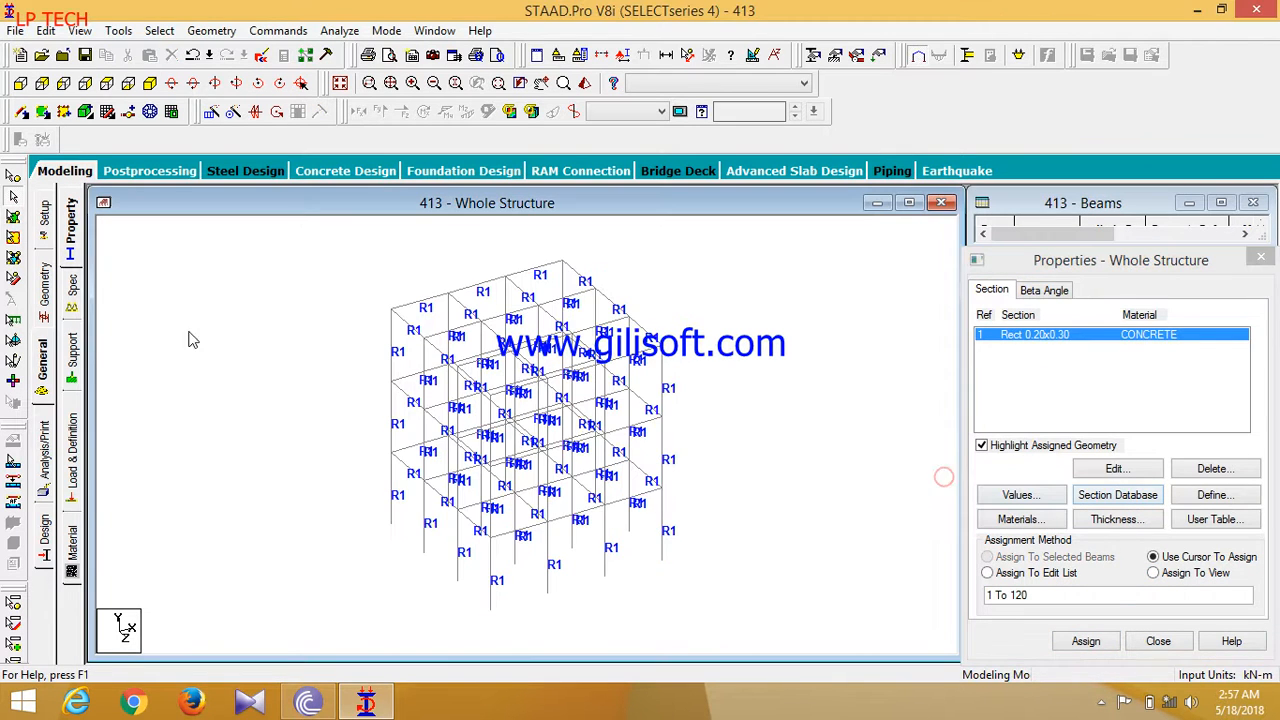
Create a fixed support definition for the structure
{"action": "left_click", "coordinate": [80, 356]}
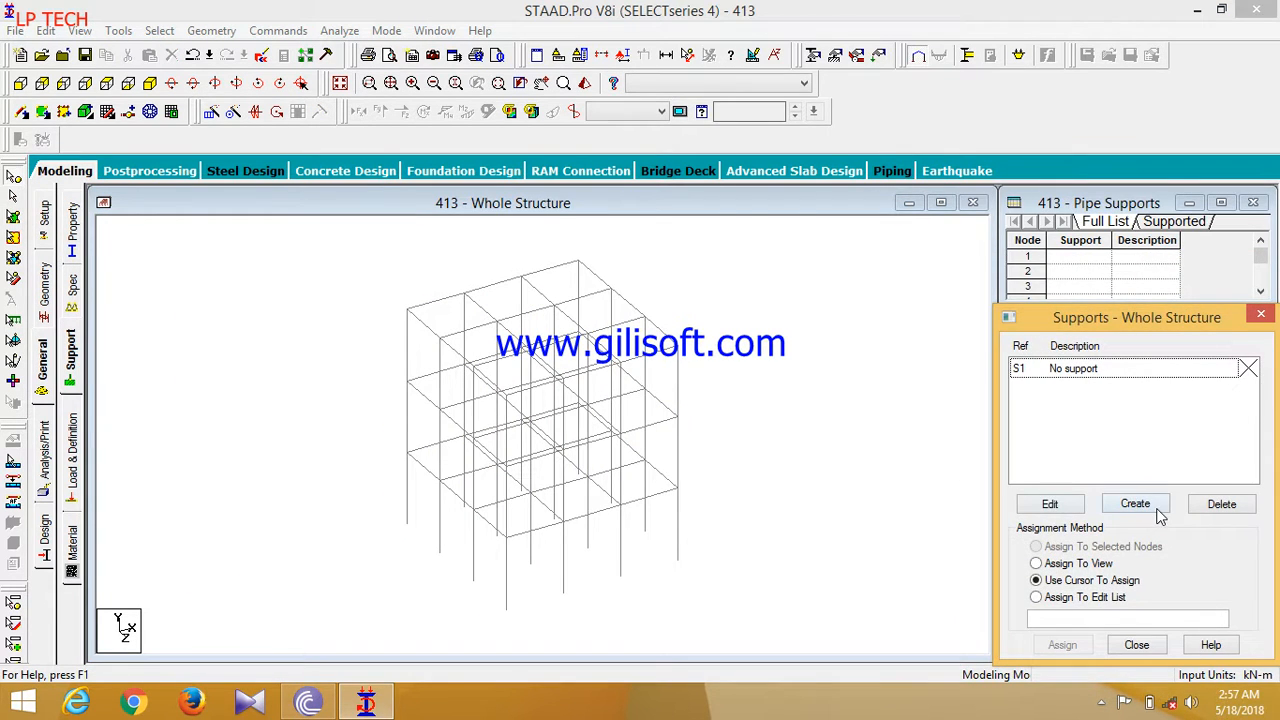
{"action": "left_click", "coordinate": [1152, 506]}
{"action": "left_click", "coordinate": [1038, 663]}
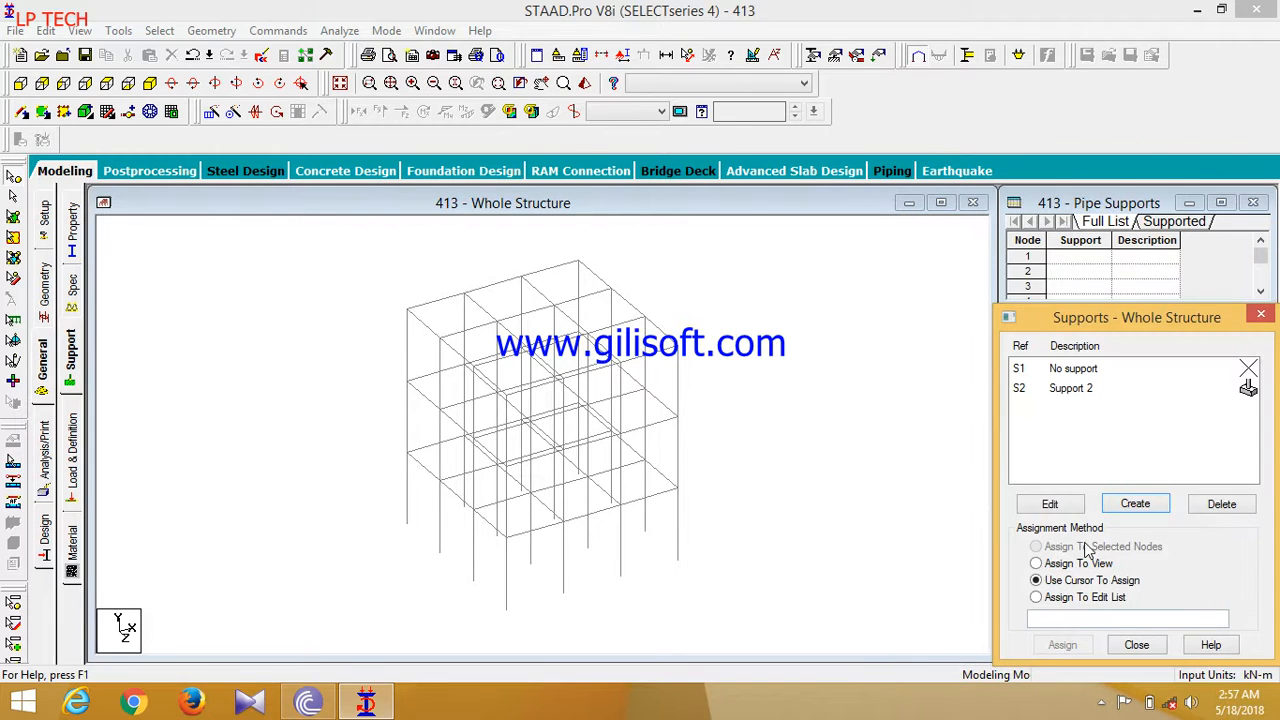
Assign the fixed support to all base nodes of the frame, selecting them in front view, and return to the isometric view
{"action": "left_click", "coordinate": [1112, 390]}
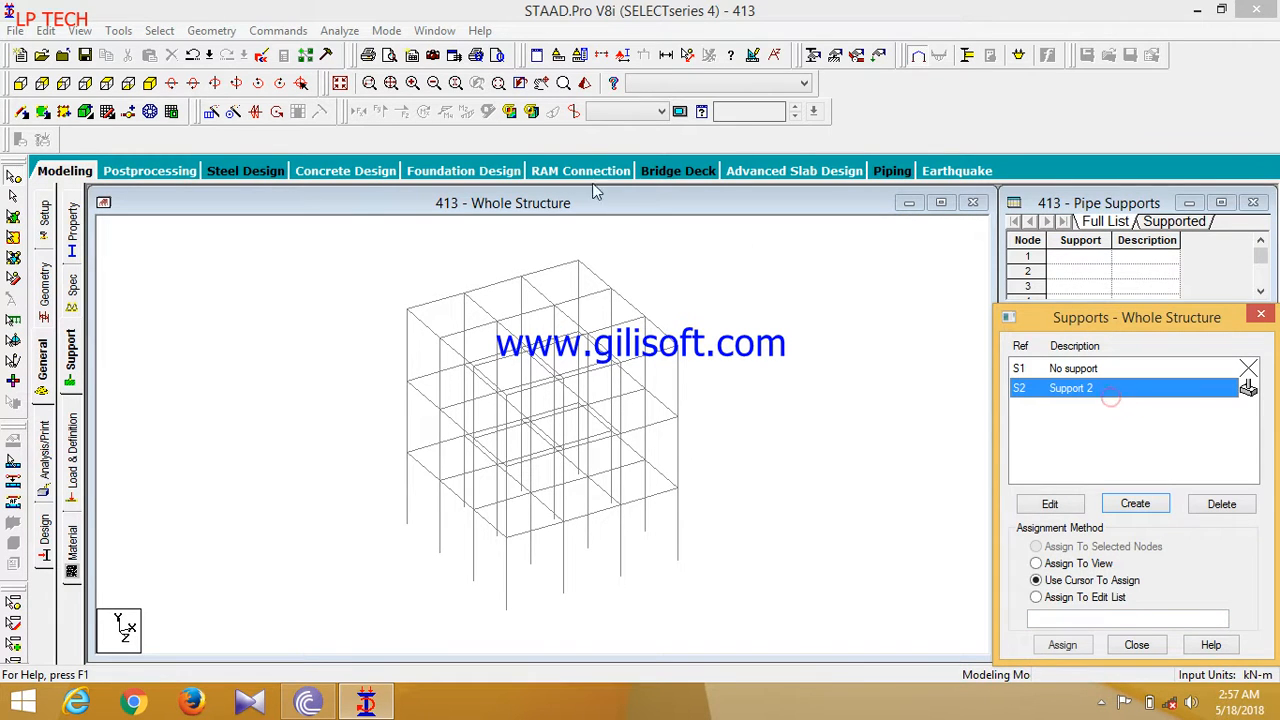
{"action": "left_click", "coordinate": [21, 83]}
{"action": "left_click_drag", "start_coordinate": [716, 636], "coordinate": [316, 550]}
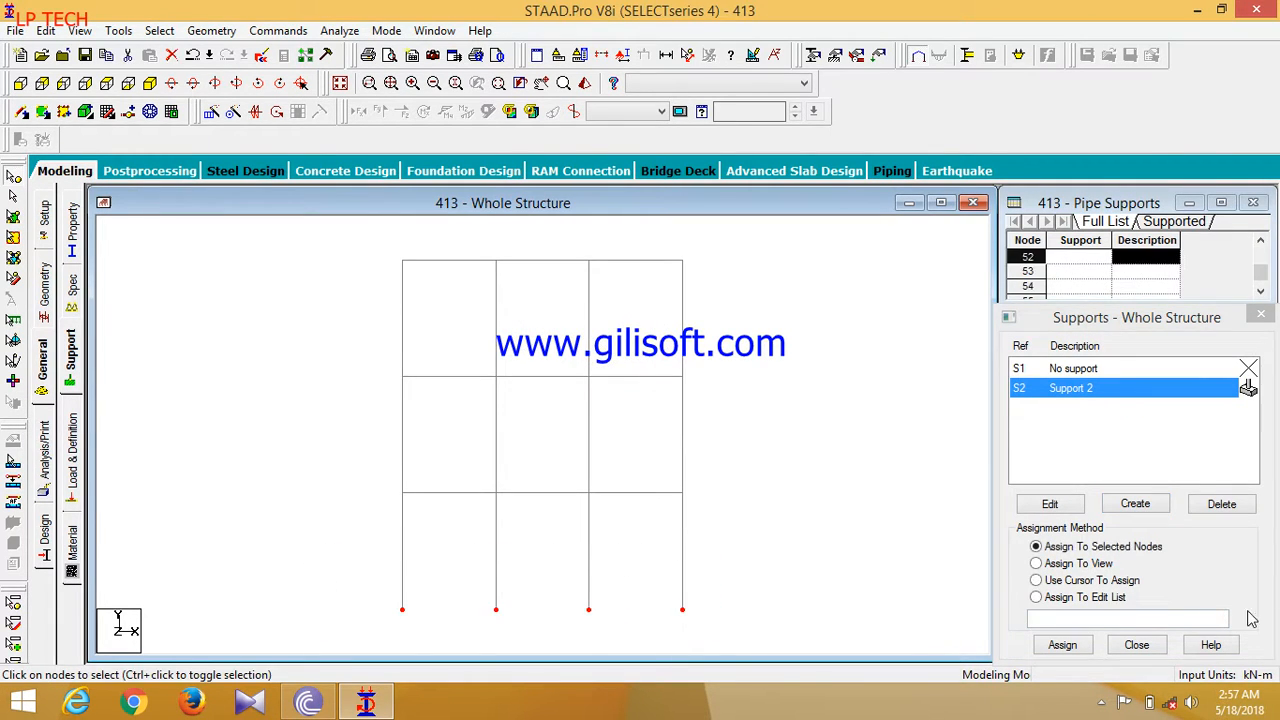
{"action": "left_click", "coordinate": [1062, 645]}
{"action": "left_click", "coordinate": [1057, 535]}
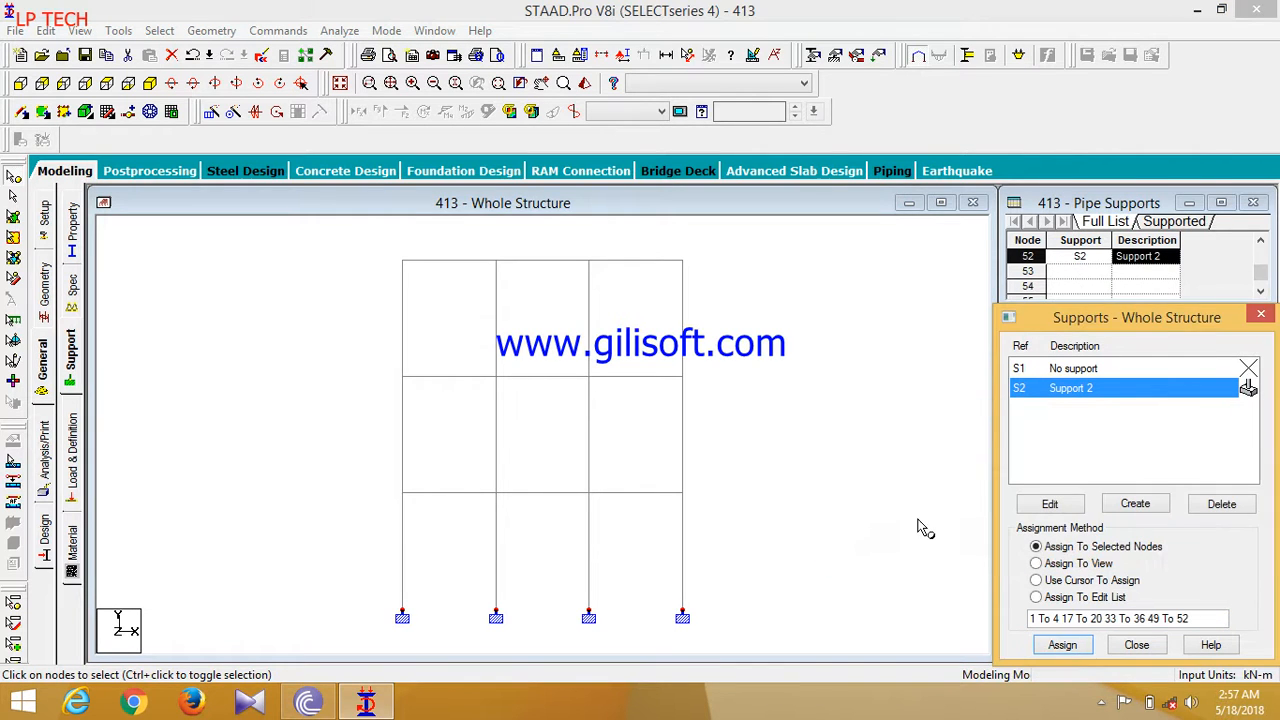
{"action": "left_click", "coordinate": [150, 83]}
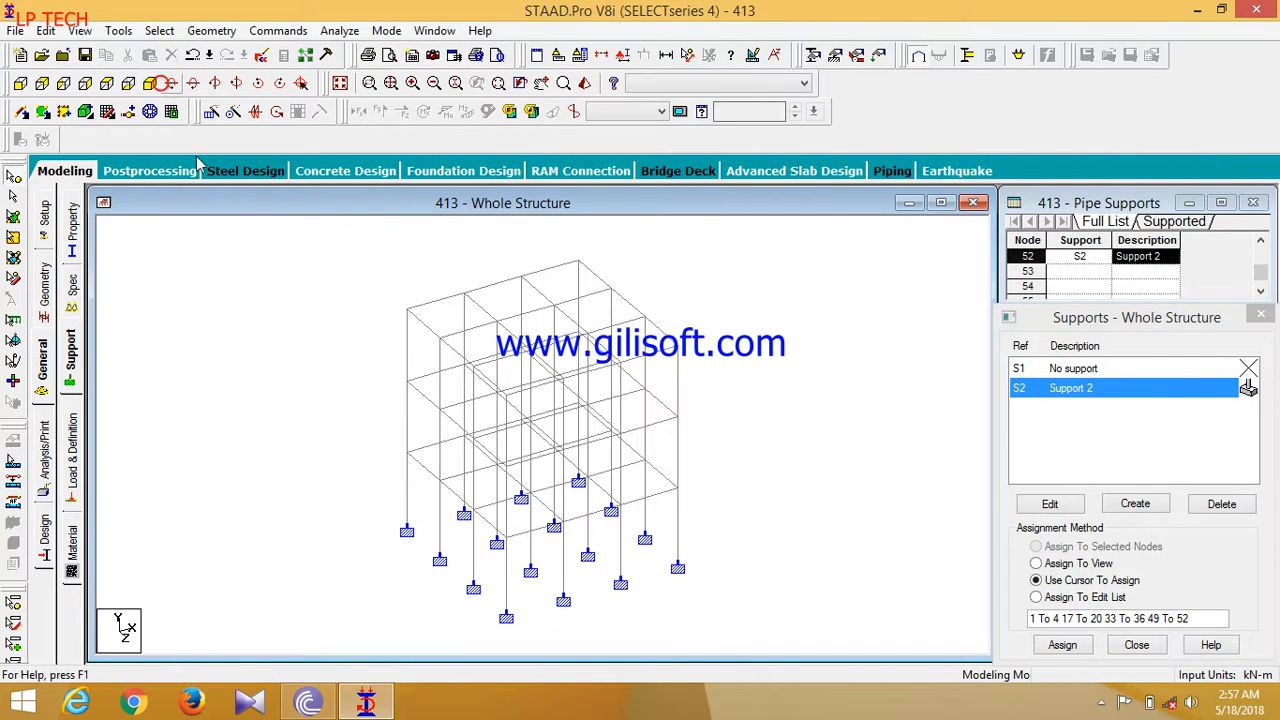
Add primary load case 1 with loading type Dead and the title l1
{"action": "left_click", "coordinate": [72, 460]}
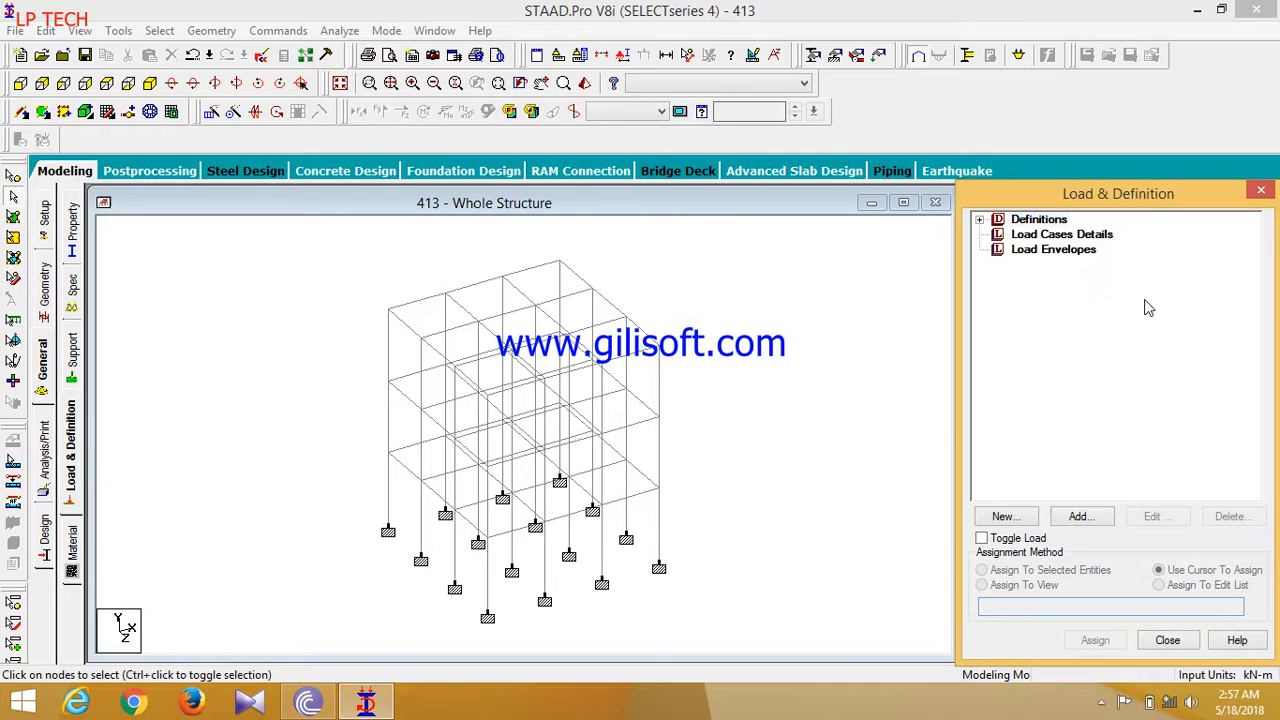
{"action": "left_click", "coordinate": [1064, 238]}
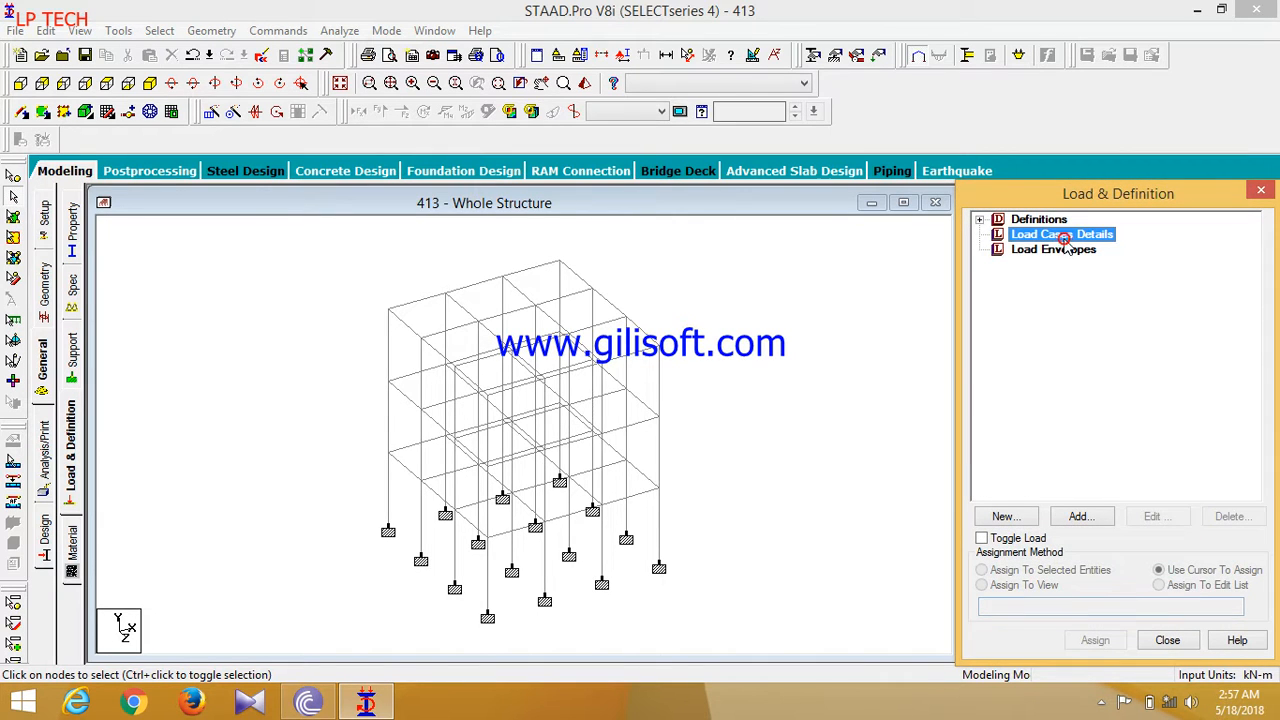
{"action": "left_click", "coordinate": [1108, 520]}
{"action": "left_click", "coordinate": [733, 245]}
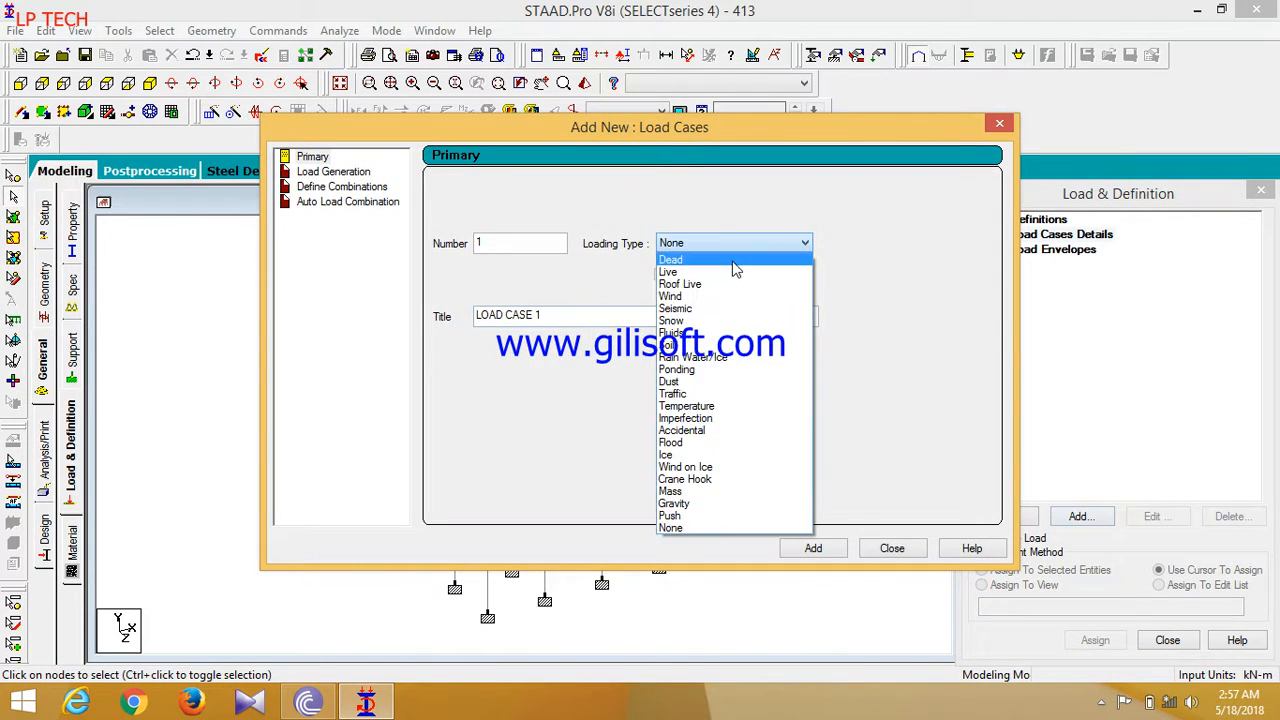
{"action": "left_click", "coordinate": [731, 262]}
{"action": "left_click_drag", "start_coordinate": [586, 314], "coordinate": [424, 316]}
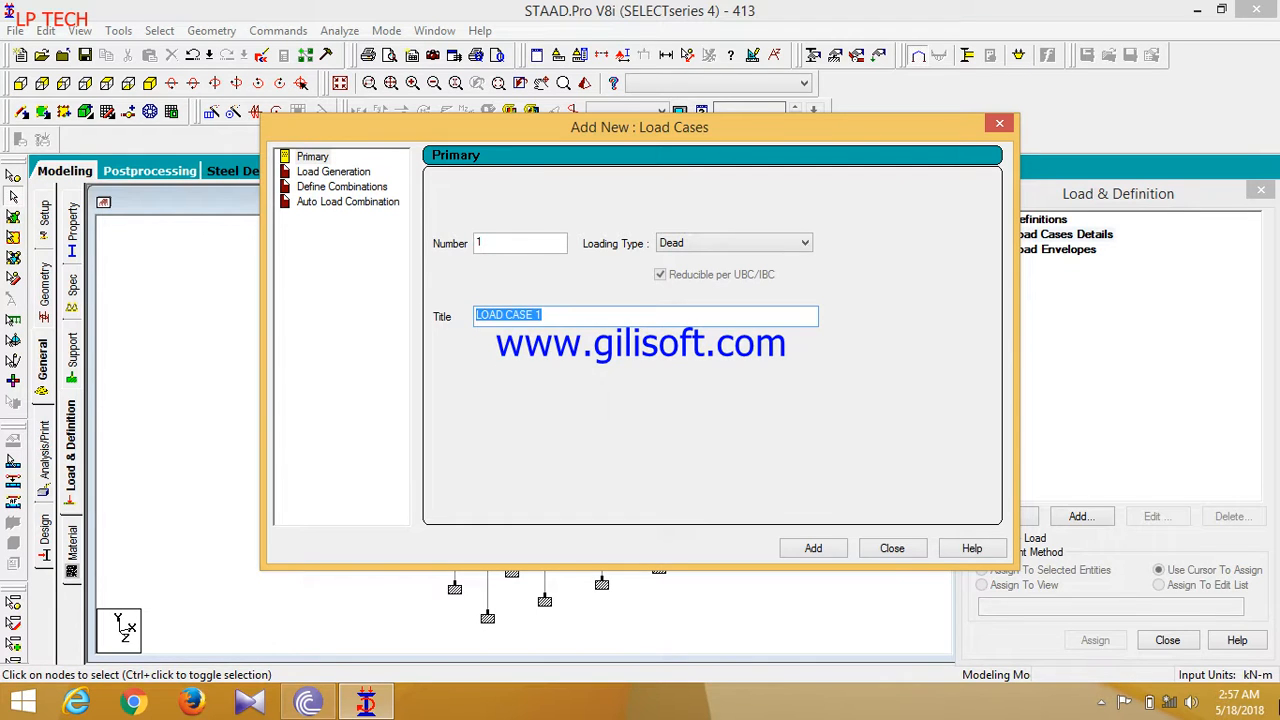
{"action": "key", "text": "BackSpace"}
{"action": "type", "text": "l1"}
{"action": "left_click", "coordinate": [810, 548]}
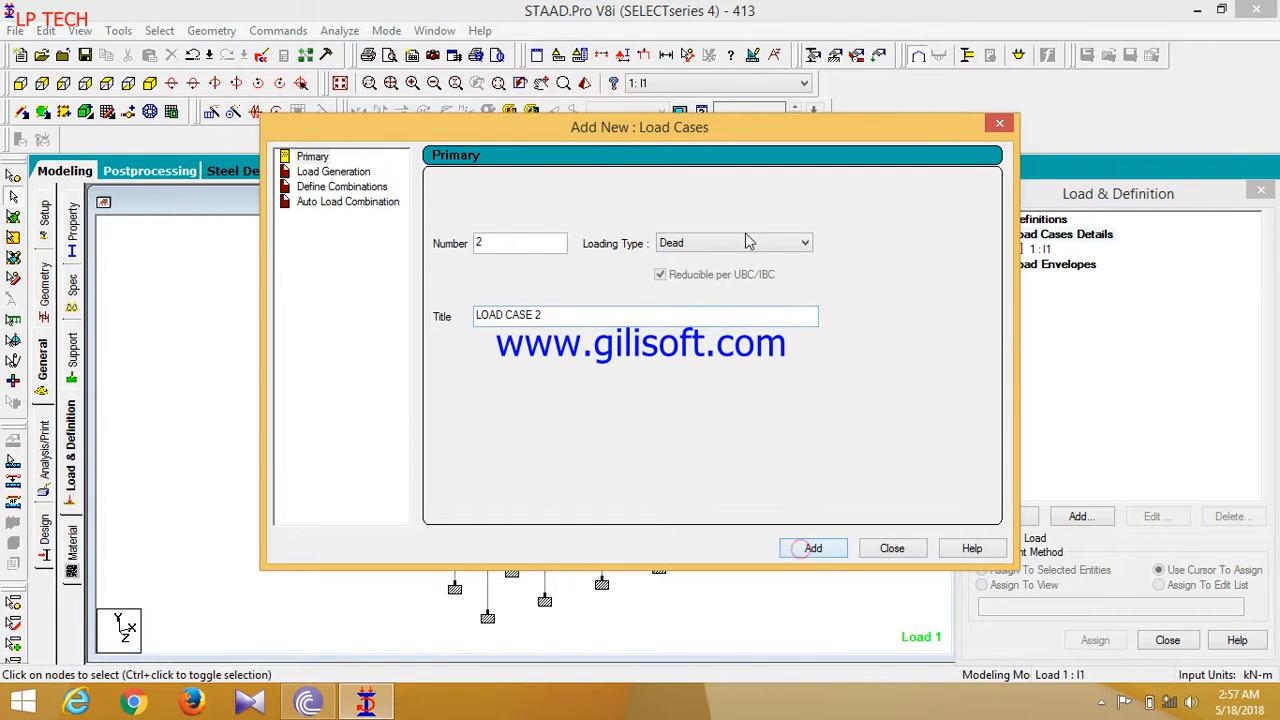
Add primary load case 2 with loading type Live and the title l2
{"action": "left_click", "coordinate": [745, 242]}
{"action": "left_click", "coordinate": [731, 268]}
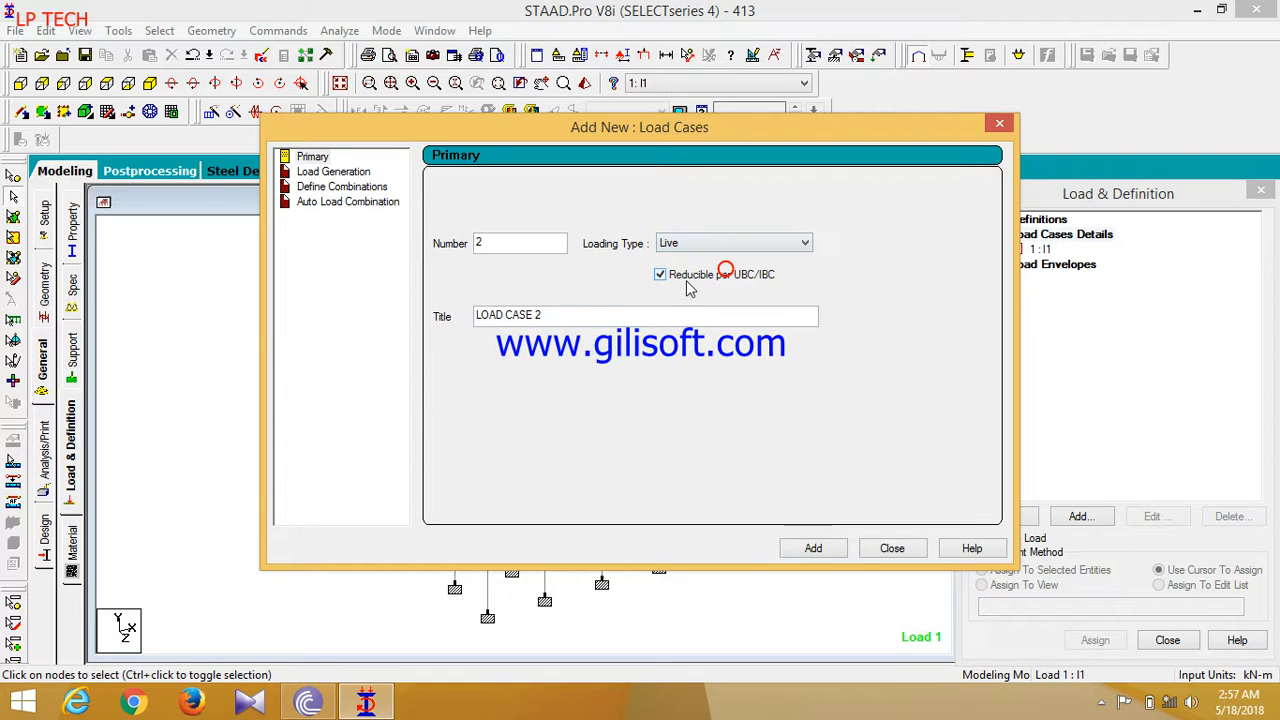
{"action": "double_click", "coordinate": [595, 312]}
{"action": "type", "text": "l"}
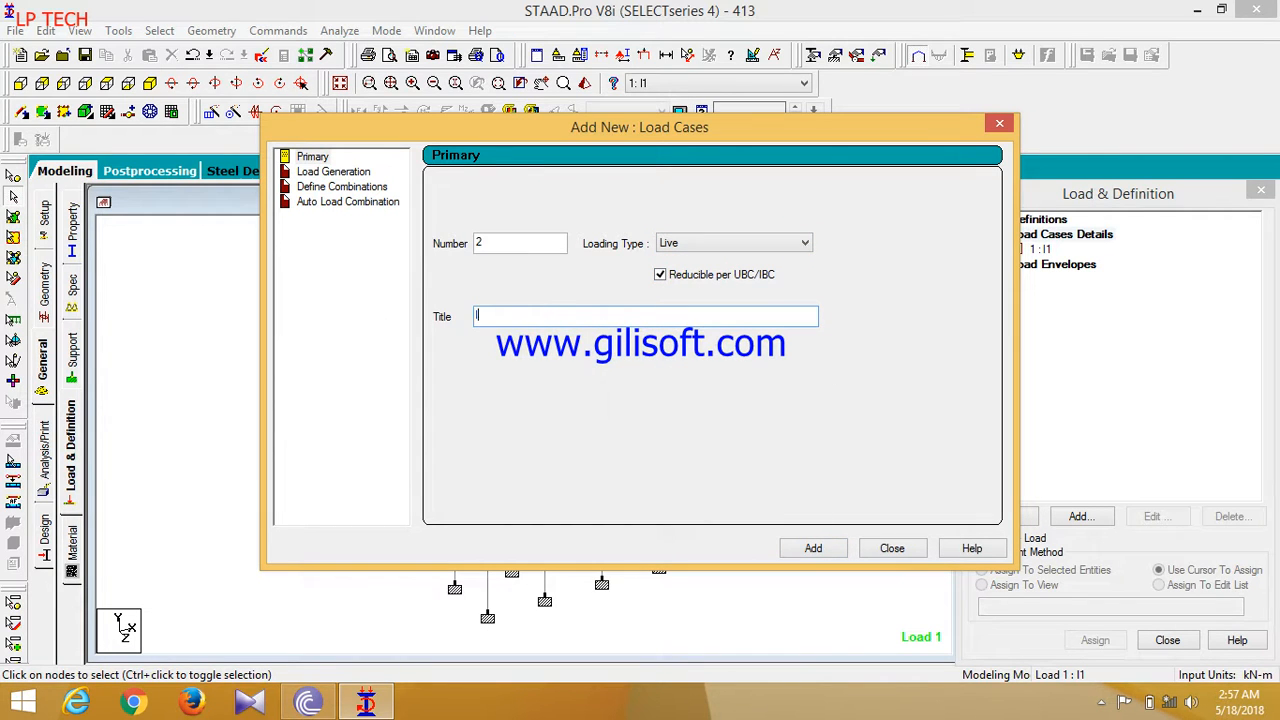
{"action": "type", "text": "2"}
{"action": "left_click", "coordinate": [811, 552]}
Add primary load case 3 with loading type Wind and the title wl, and finish adding load cases
{"action": "left_click", "coordinate": [708, 246]}
{"action": "scroll", "coordinate": [710, 256], "scroll_direction": "up", "scroll_amount": 1}
{"action": "left_click", "coordinate": [700, 289]}
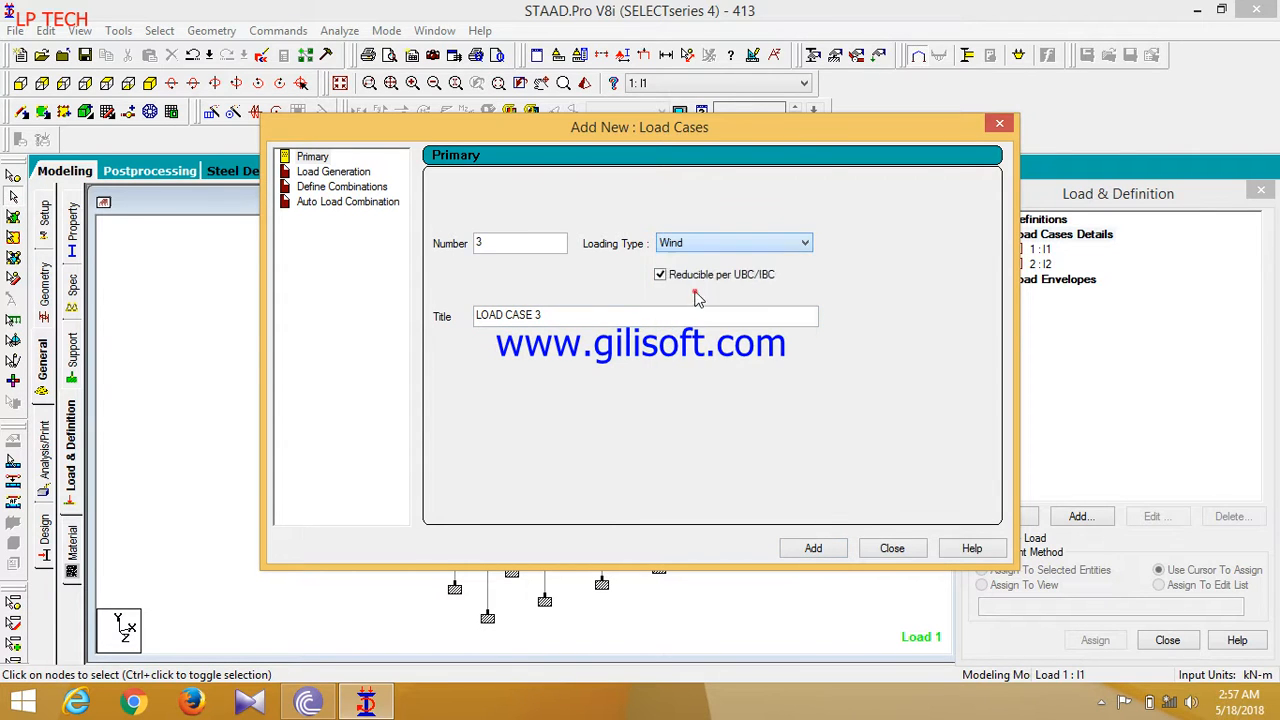
{"action": "left_click_drag", "start_coordinate": [585, 314], "coordinate": [427, 316]}
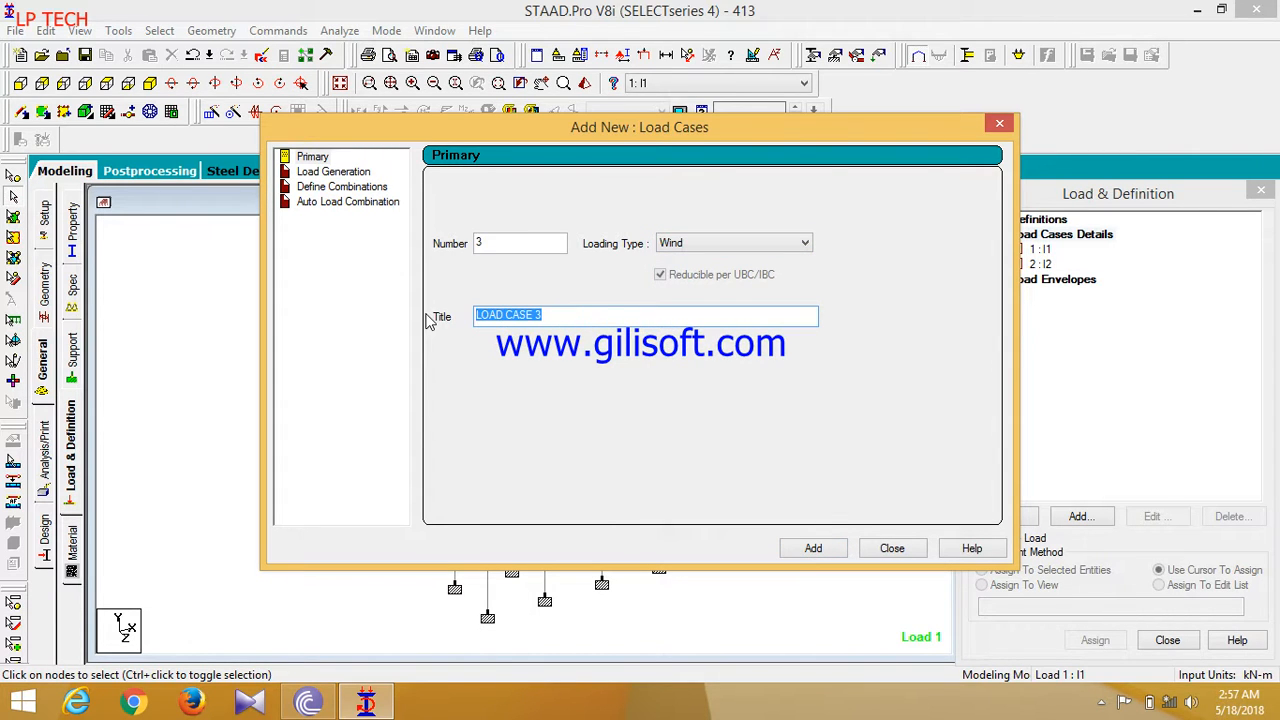
{"action": "type", "text": "w"}
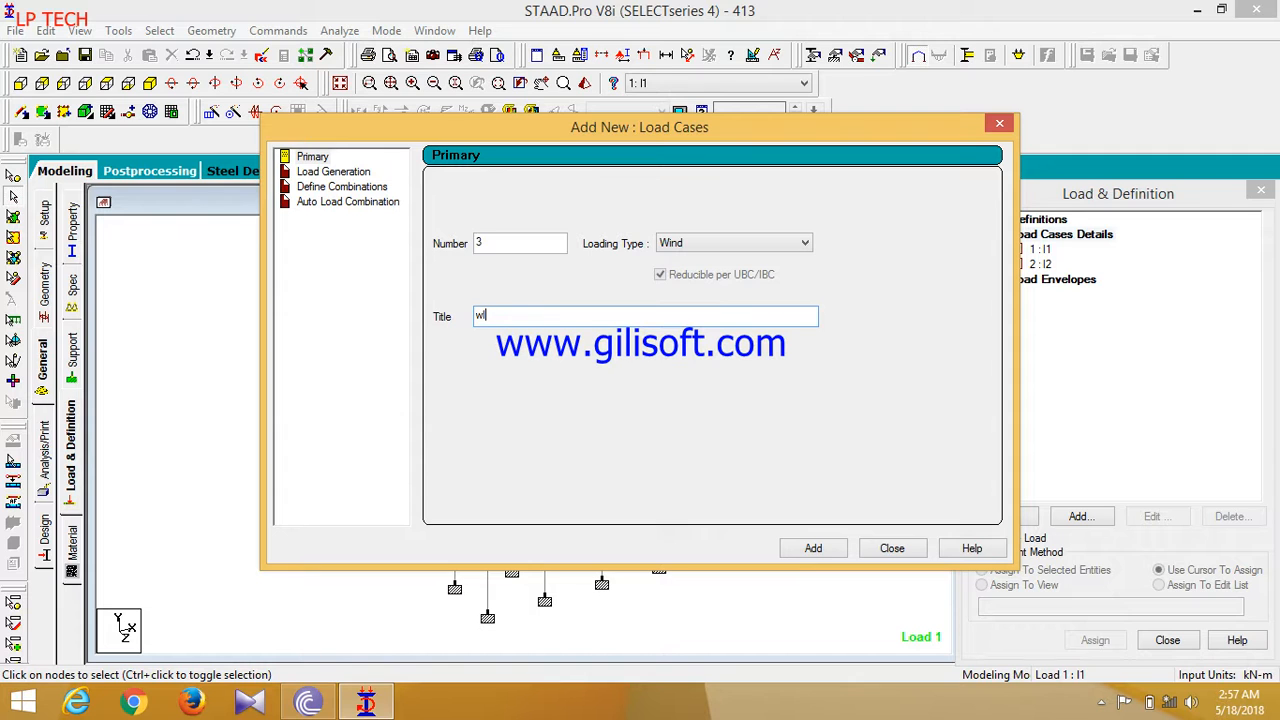
{"action": "left_click", "coordinate": [824, 551]}
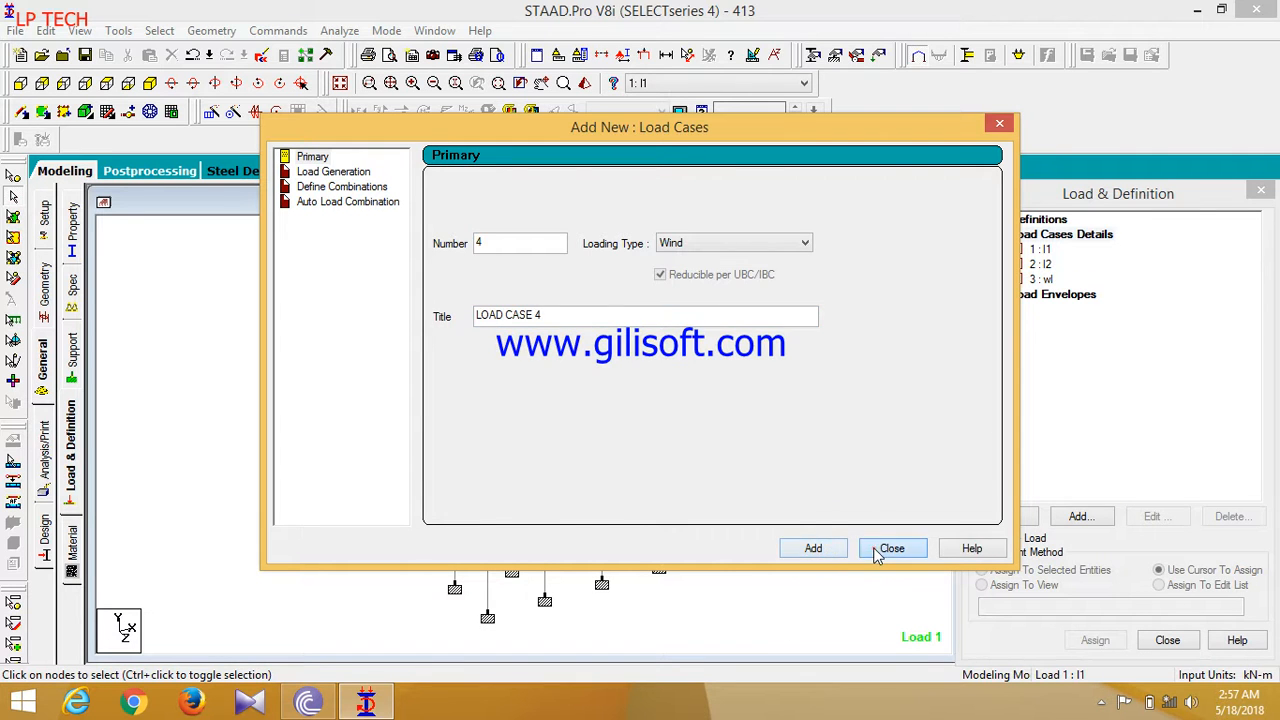
{"action": "left_click", "coordinate": [888, 549]}
Add a selfweight load item to load case l1 in the Y direction with factor -1
{"action": "left_click", "coordinate": [1055, 238]}
{"action": "left_click", "coordinate": [1040, 249]}
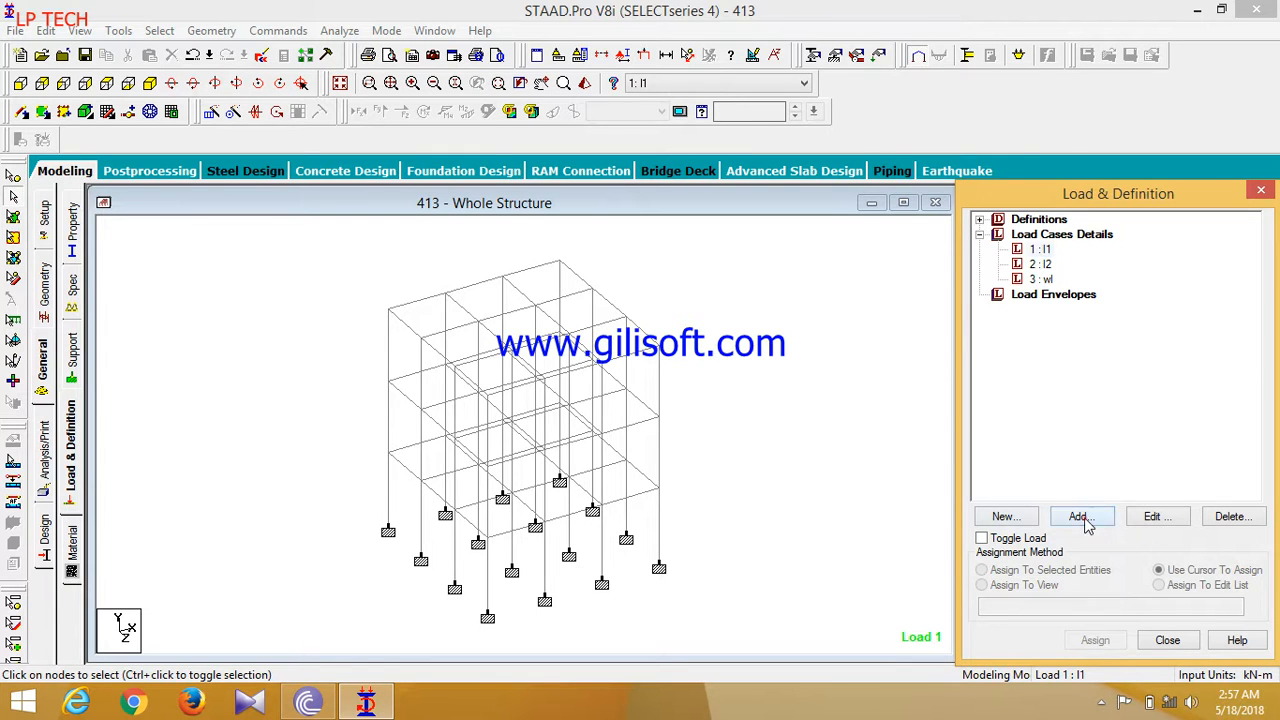
{"action": "left_click", "coordinate": [1082, 518]}
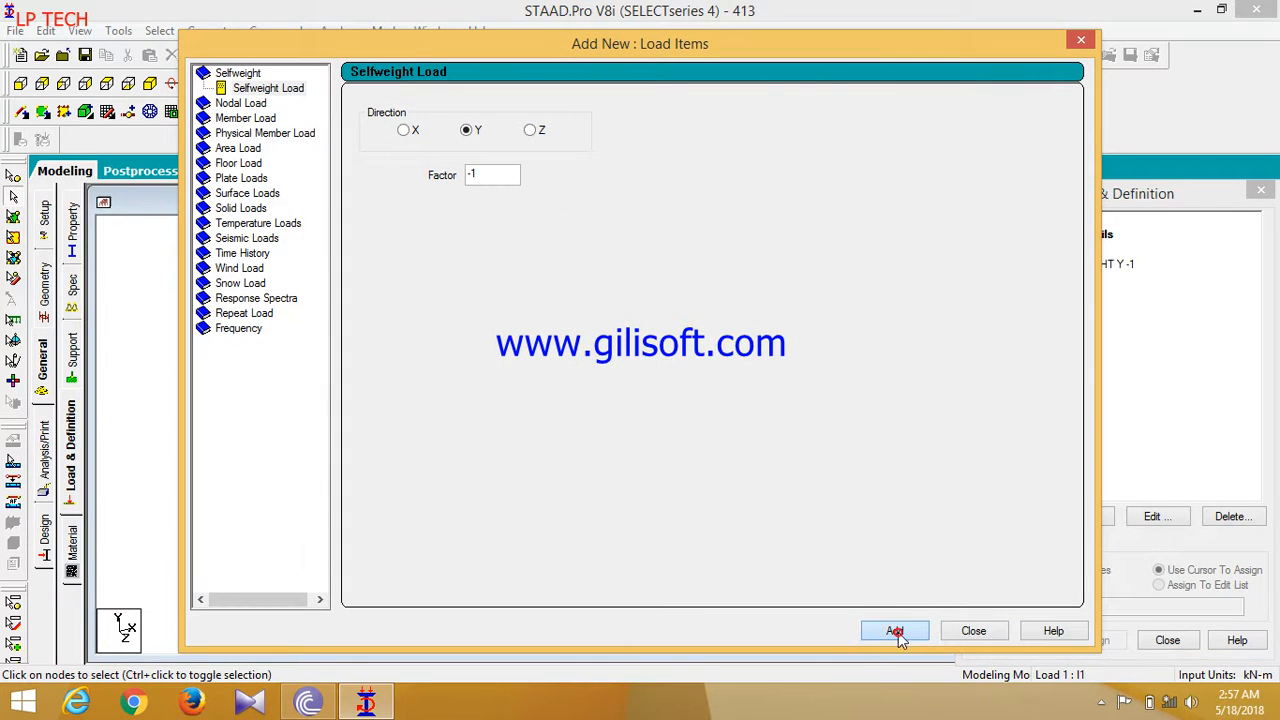
{"action": "left_click", "coordinate": [971, 630]}
Add a uniform member force of -10 kN/m in the GY direction to load case l2
{"action": "left_click", "coordinate": [1048, 279]}
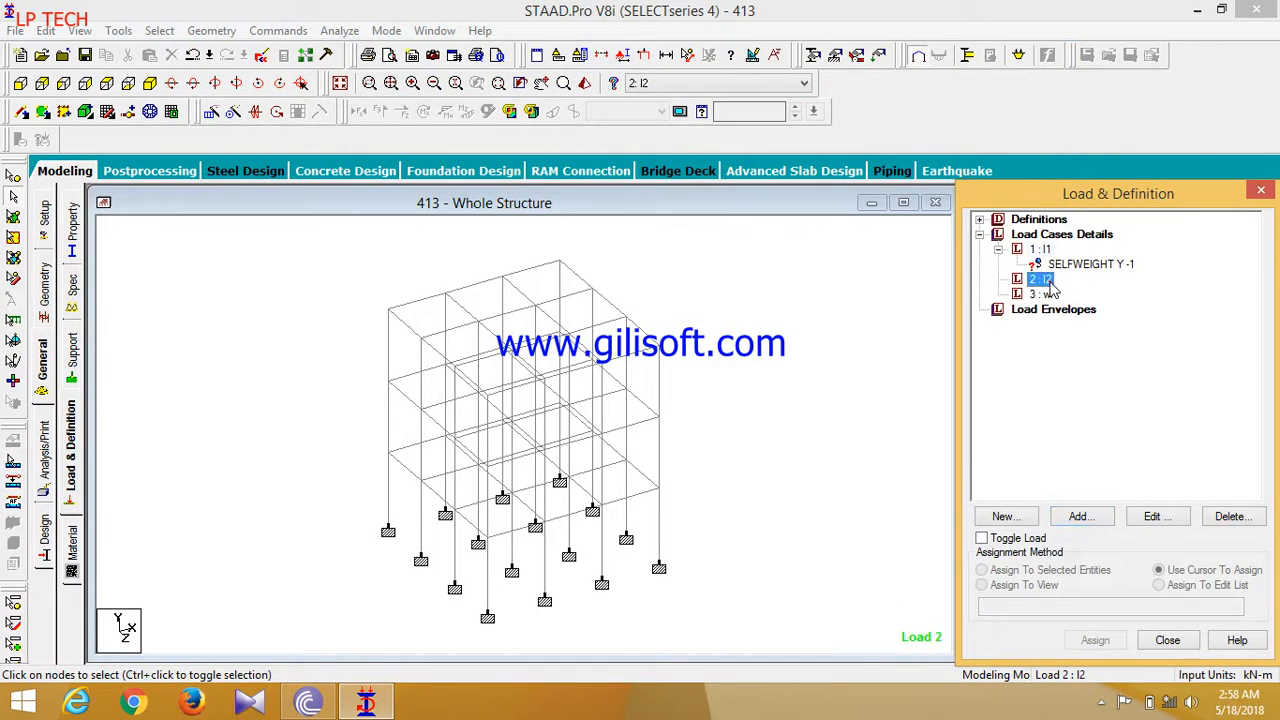
{"action": "left_click", "coordinate": [1080, 517]}
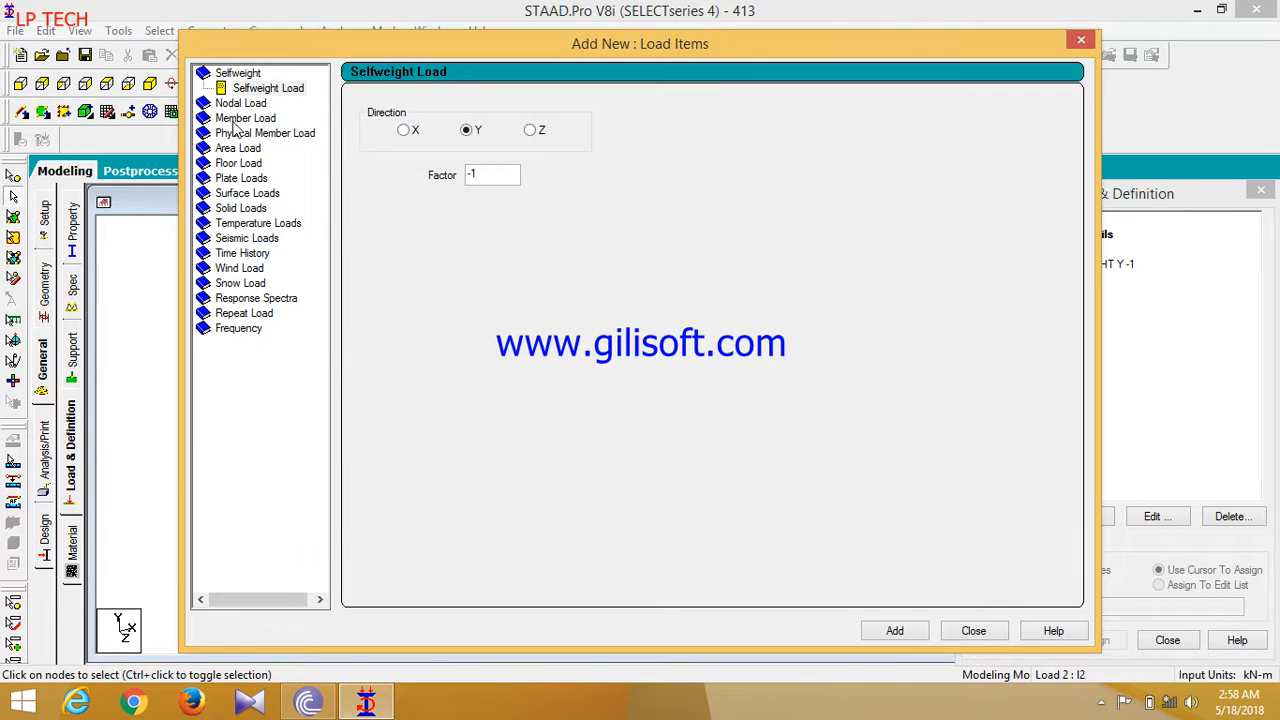
{"action": "left_click", "coordinate": [236, 118]}
{"action": "double_click", "coordinate": [537, 150]}
{"action": "type", "text": "-10"}
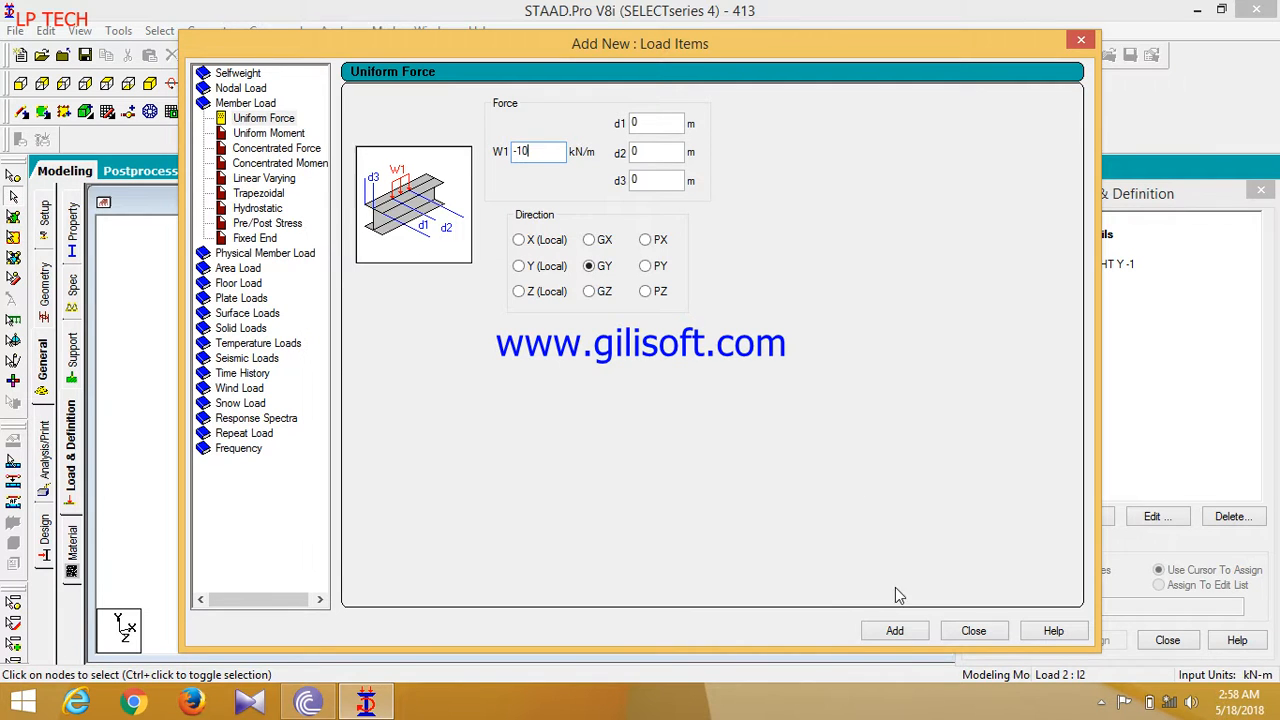
{"action": "left_click", "coordinate": [895, 630]}
{"action": "left_click", "coordinate": [972, 631]}
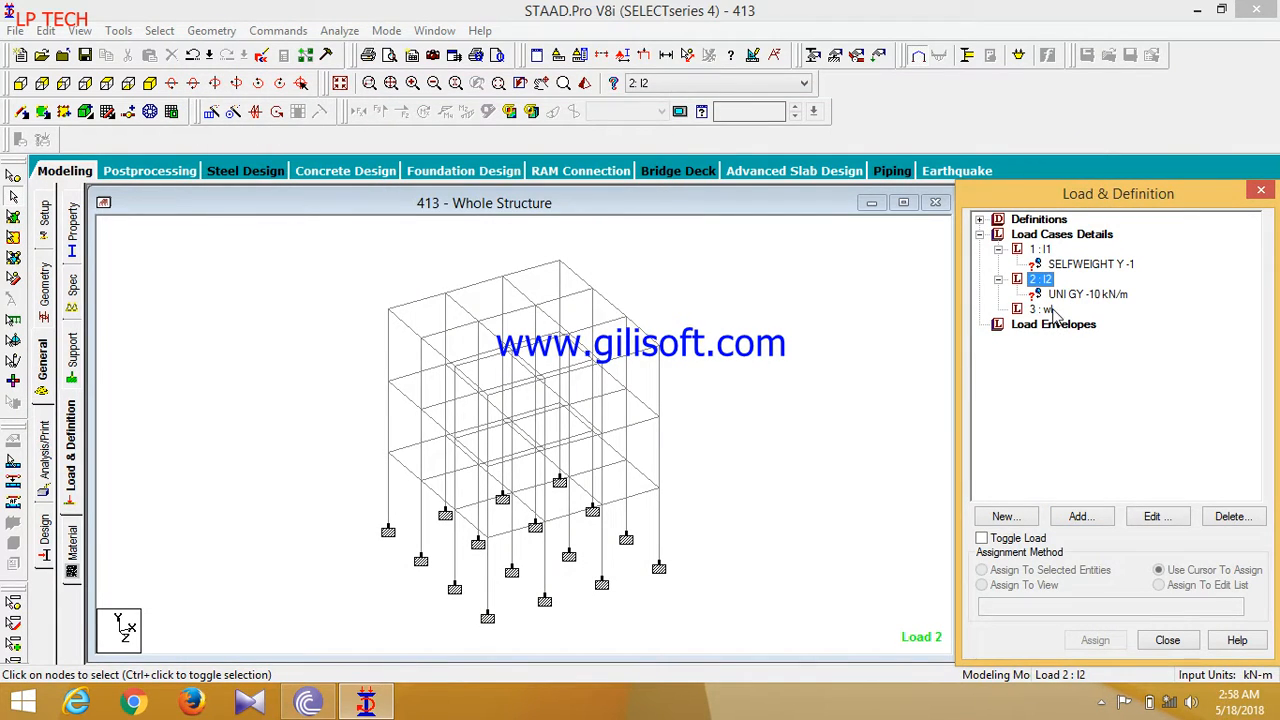
Add a uniform member force of 4 kN/m in the GX direction to load case wl
{"action": "left_click", "coordinate": [1045, 310]}
{"action": "left_click", "coordinate": [1080, 517]}
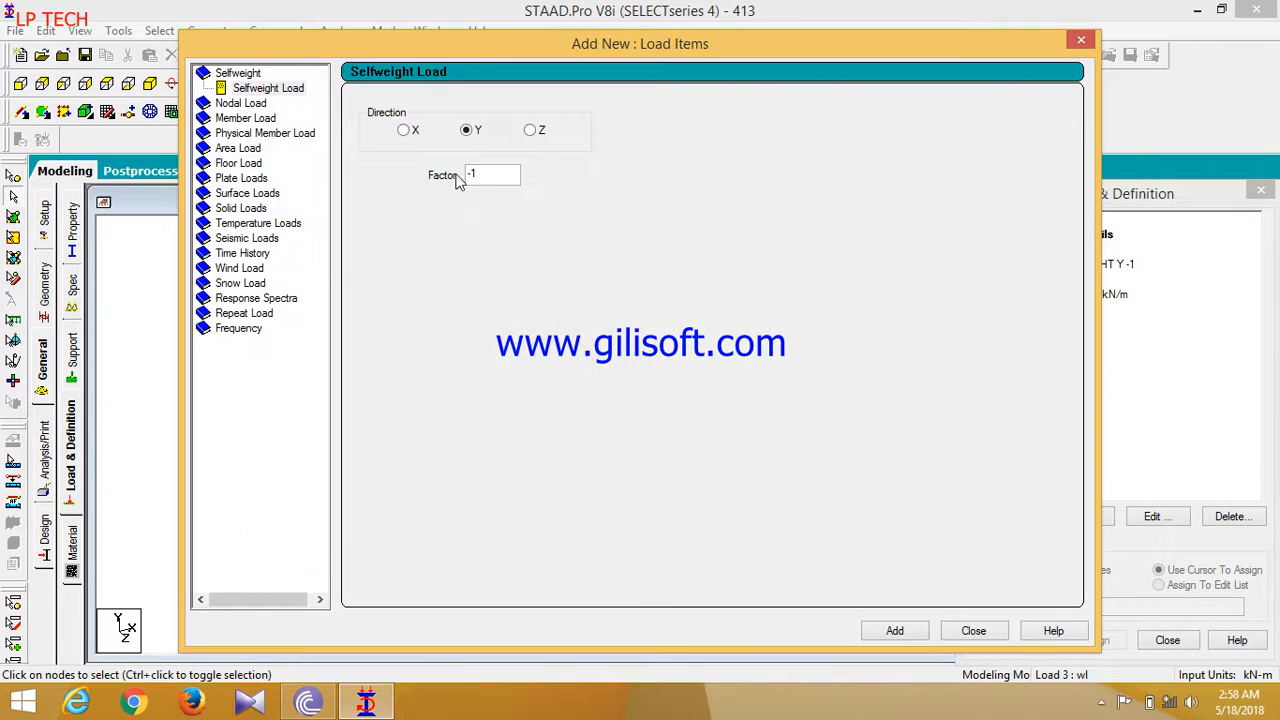
{"action": "left_click", "coordinate": [245, 118]}
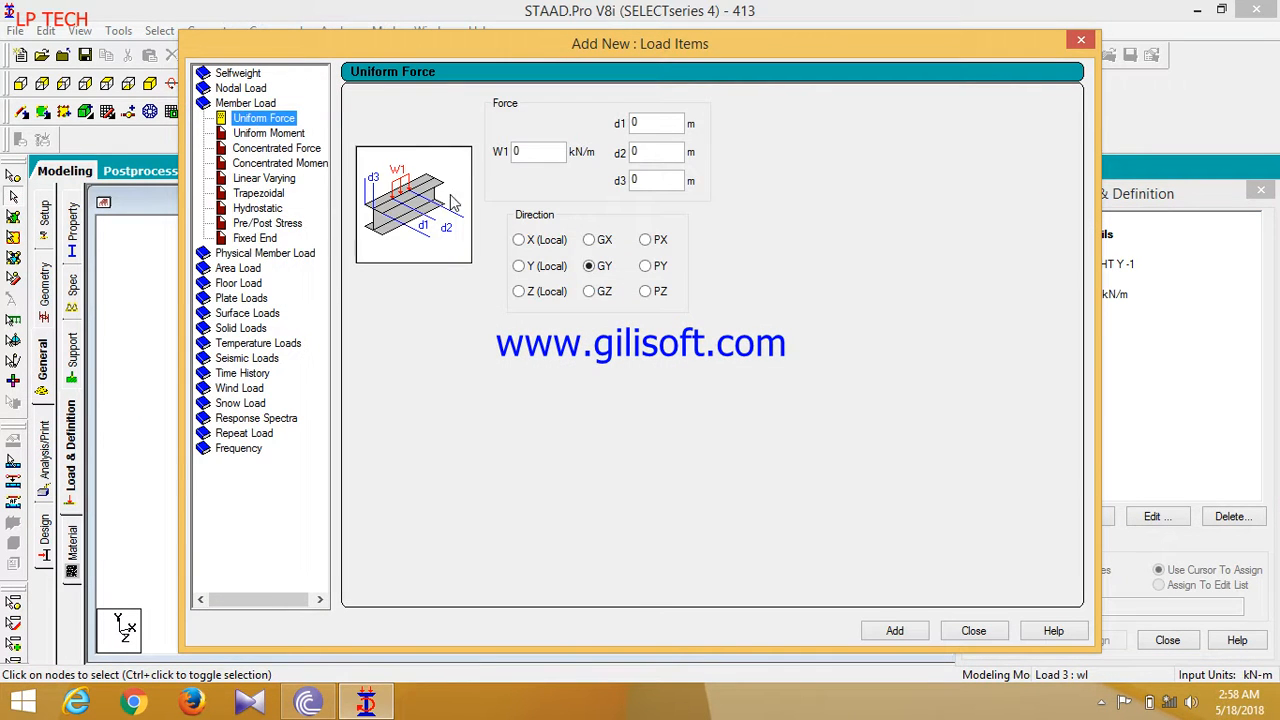
{"action": "left_click", "coordinate": [589, 241]}
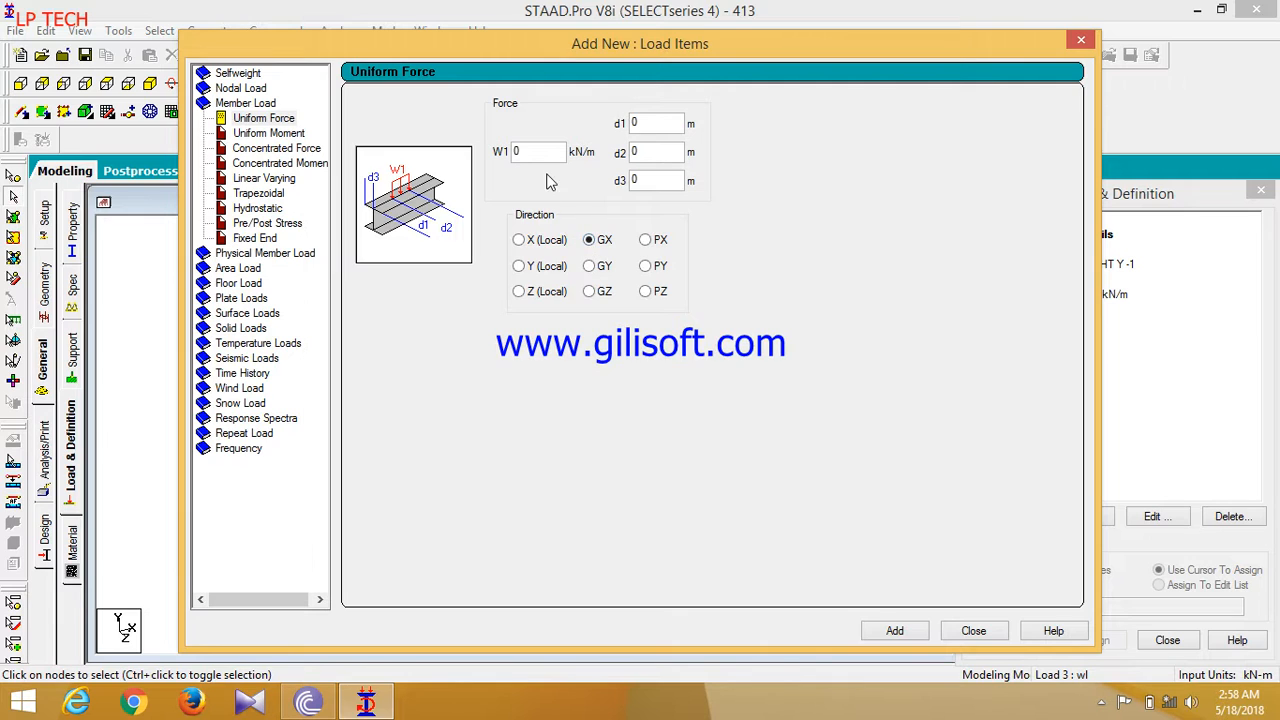
{"action": "left_click_drag", "start_coordinate": [549, 152], "coordinate": [488, 160]}
{"action": "left_click", "coordinate": [893, 631]}
{"action": "left_click", "coordinate": [990, 638]}
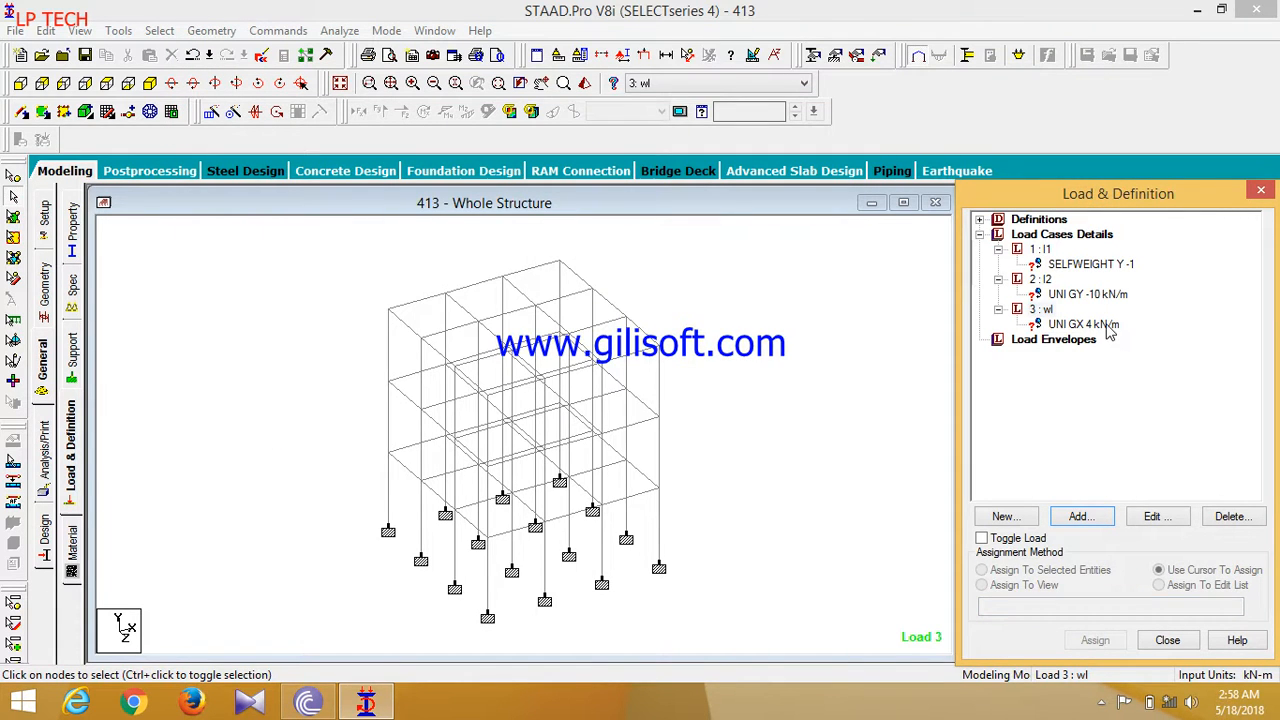
Assign the selfweight load of case l1 to every member in the view
{"action": "left_click", "coordinate": [1104, 264]}
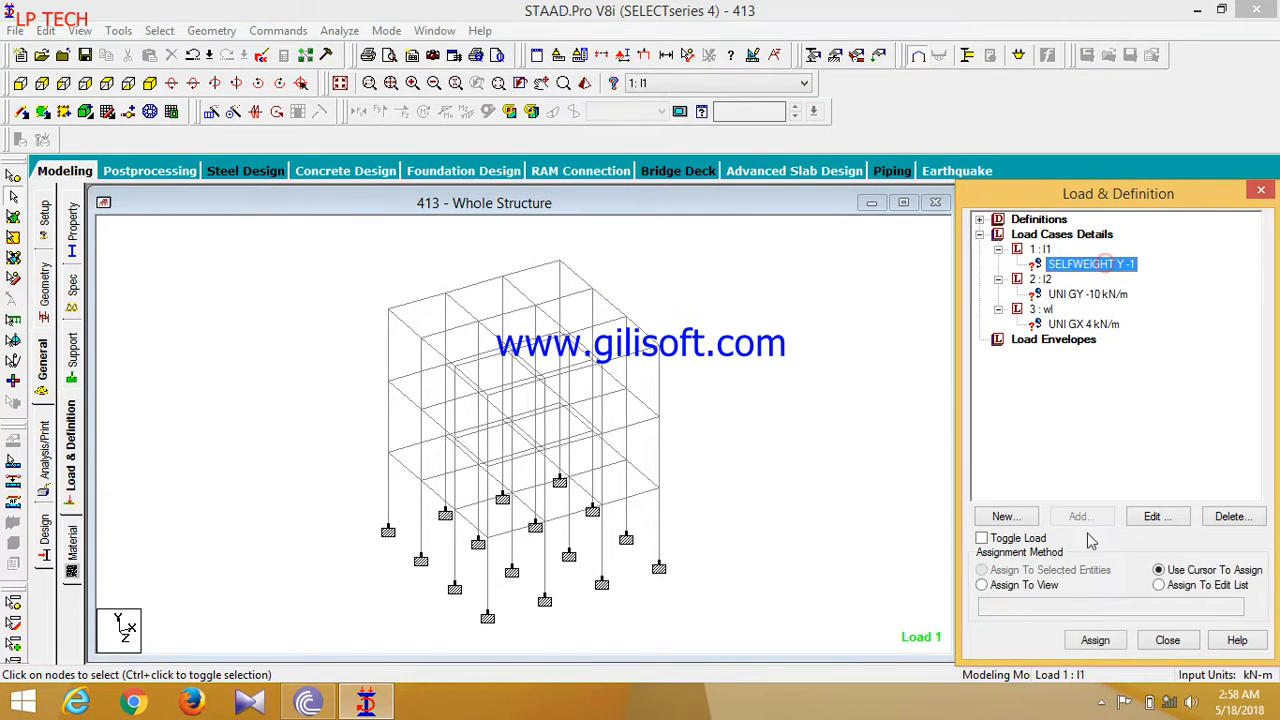
{"action": "left_click", "coordinate": [1025, 586]}
{"action": "left_click", "coordinate": [1095, 640]}
{"action": "left_click", "coordinate": [1134, 471]}
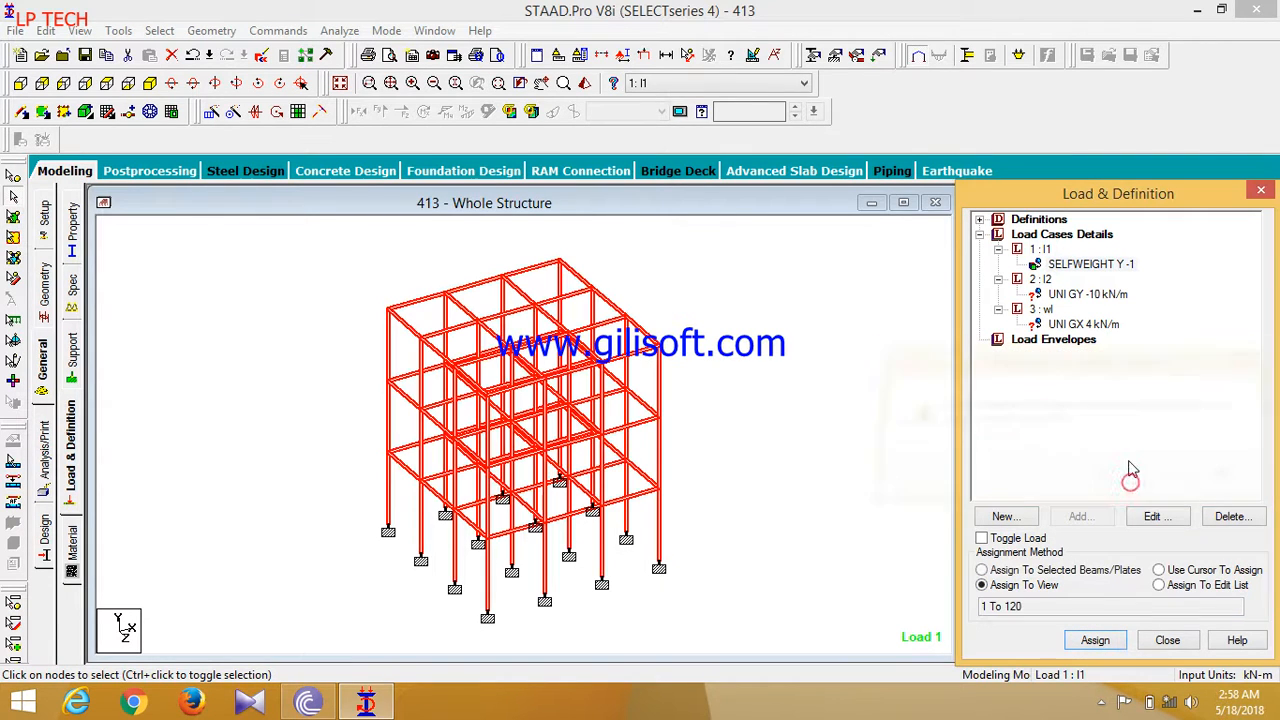
Assign the -10 kN/m GY uniform load to all beams of the top level, selecting them in front view
{"action": "left_click", "coordinate": [1105, 294]}
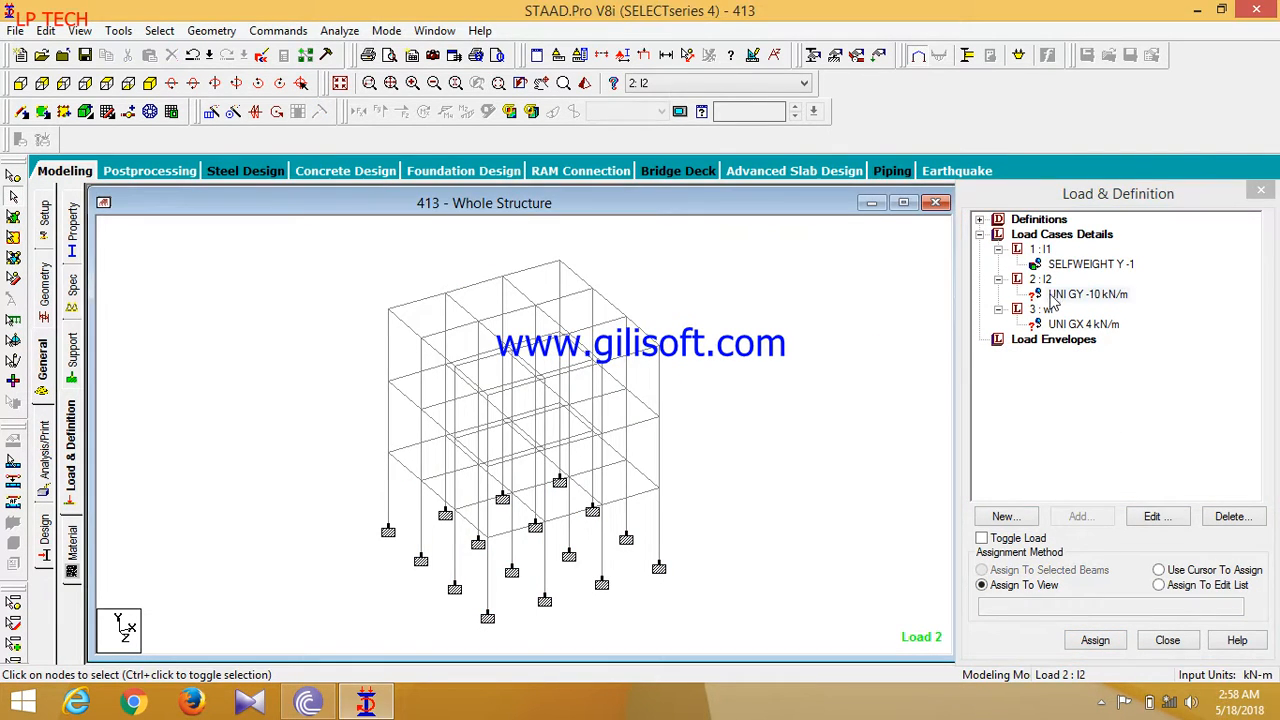
{"action": "left_click", "coordinate": [20, 83]}
{"action": "left_click_drag", "start_coordinate": [330, 237], "coordinate": [692, 288]}
{"action": "left_click", "coordinate": [1040, 572]}
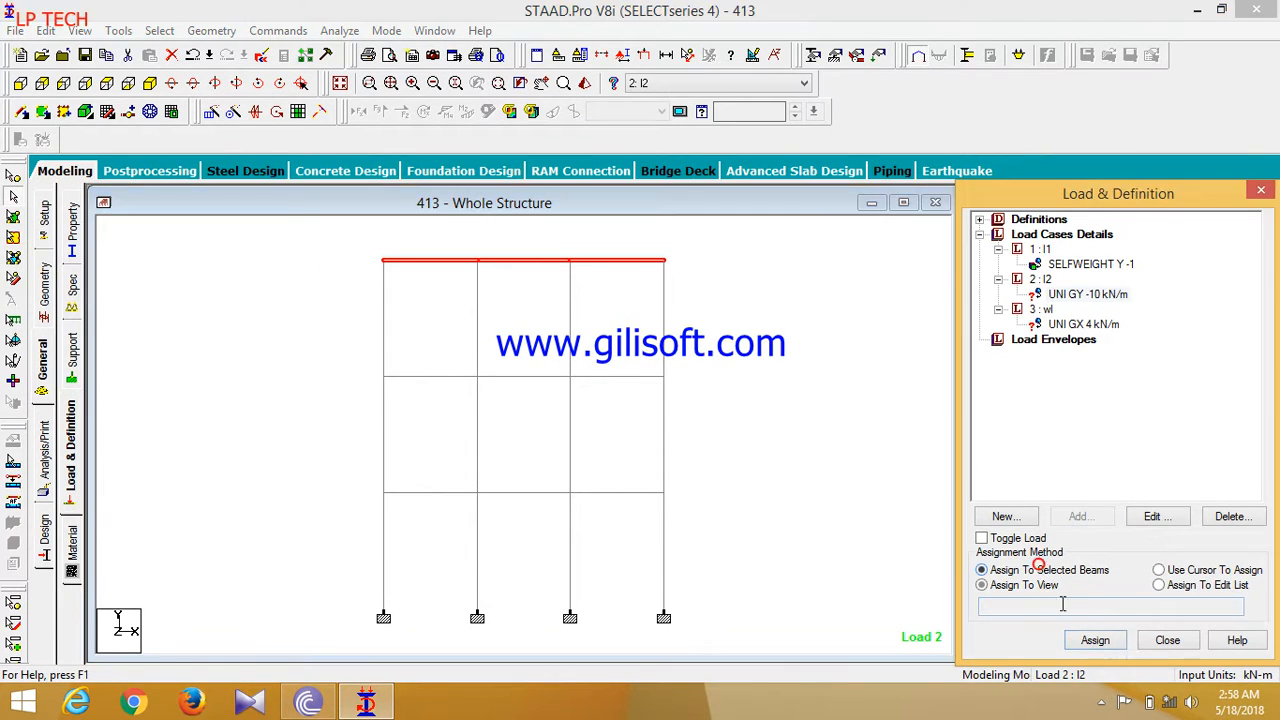
{"action": "left_click", "coordinate": [1095, 642]}
{"action": "left_click", "coordinate": [1136, 473]}
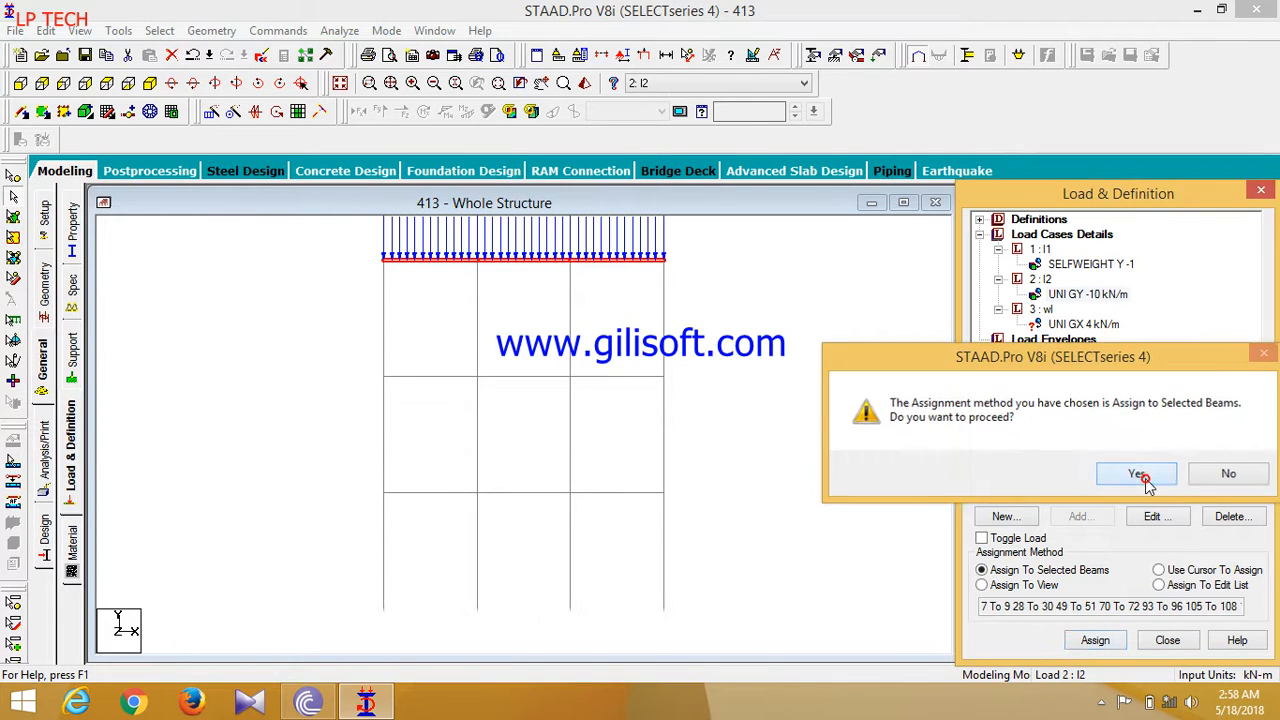
{"action": "left_click", "coordinate": [645, 60]}
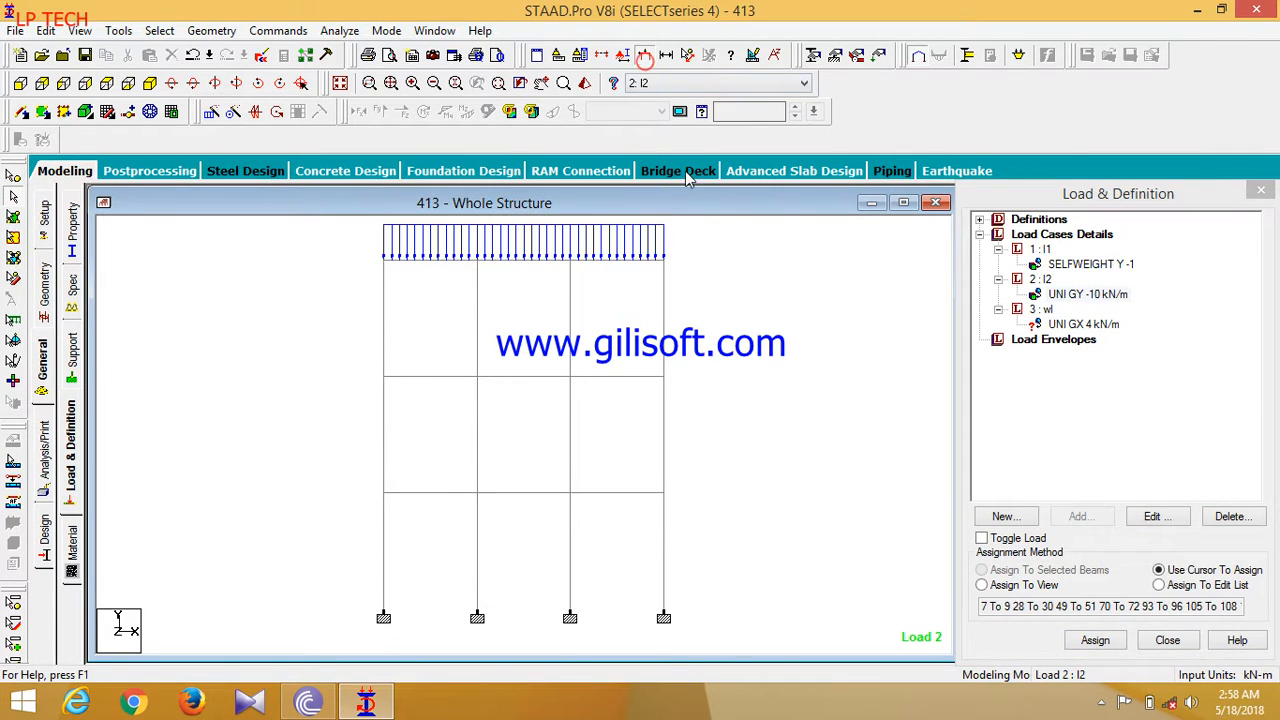
Assign the 4 kN/m GX wind load to the members of the frame's left face in front view, and return to the isometric view
{"action": "left_click", "coordinate": [1080, 325]}
{"action": "left_click_drag", "start_coordinate": [408, 634], "coordinate": [343, 251]}
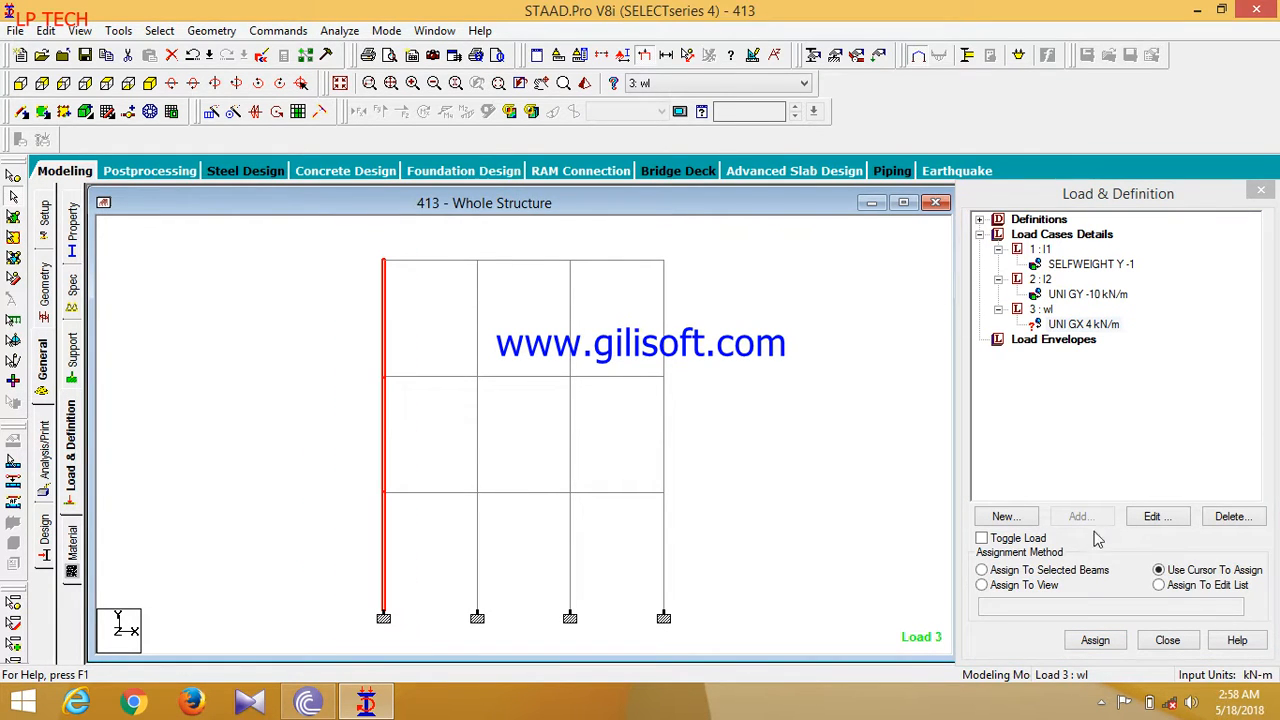
{"action": "left_click", "coordinate": [1088, 571]}
{"action": "left_click", "coordinate": [1095, 640]}
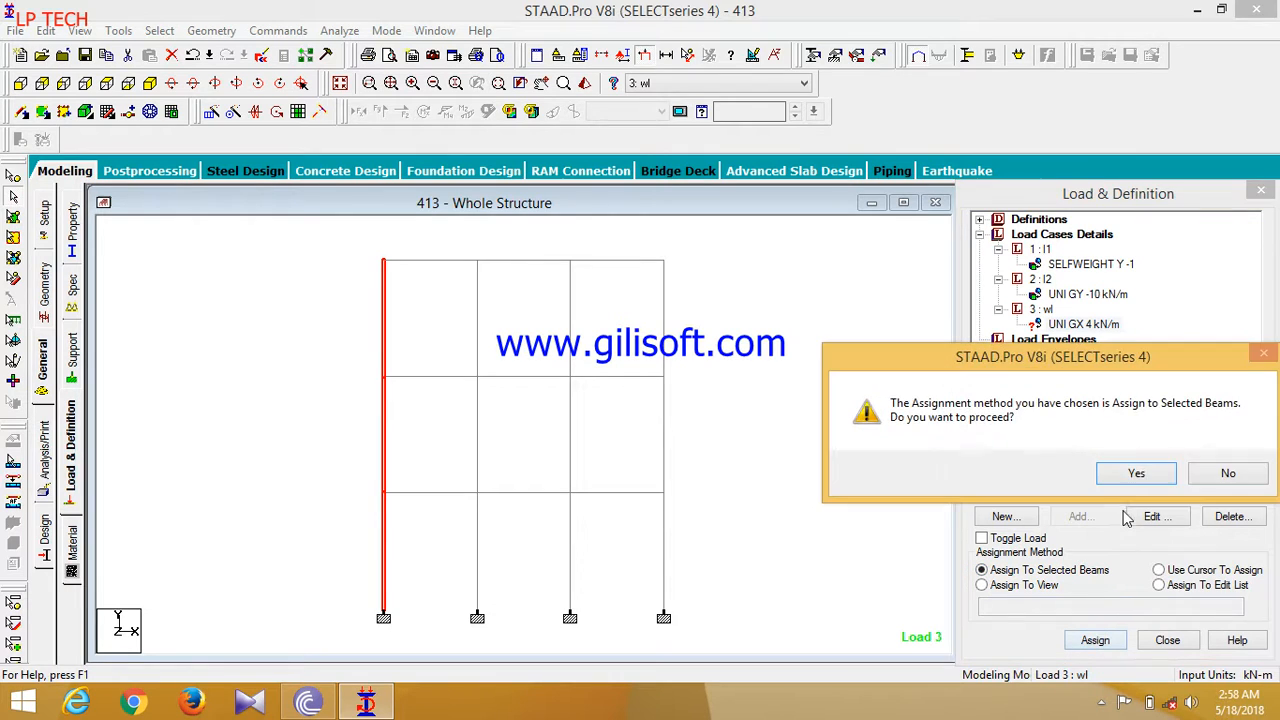
{"action": "left_click", "coordinate": [1132, 472]}
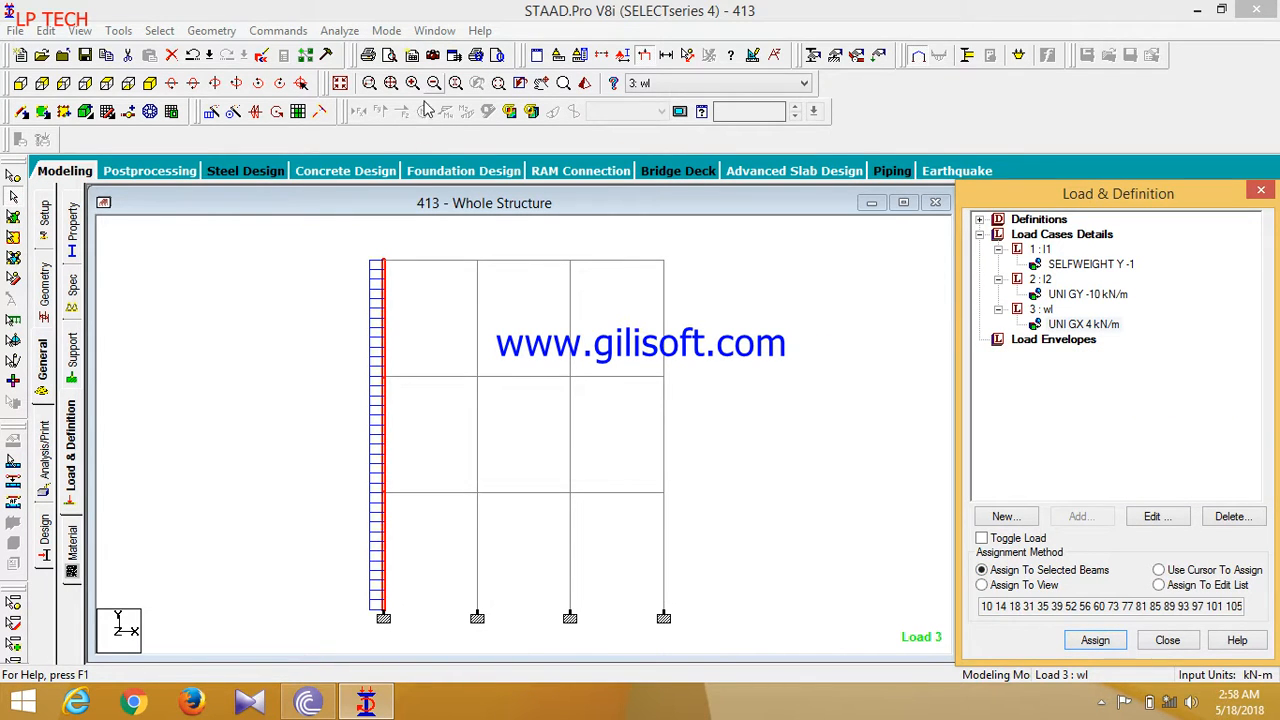
{"action": "left_click", "coordinate": [821, 357]}
{"action": "left_click", "coordinate": [150, 84]}
{"action": "left_click", "coordinate": [276, 313]}
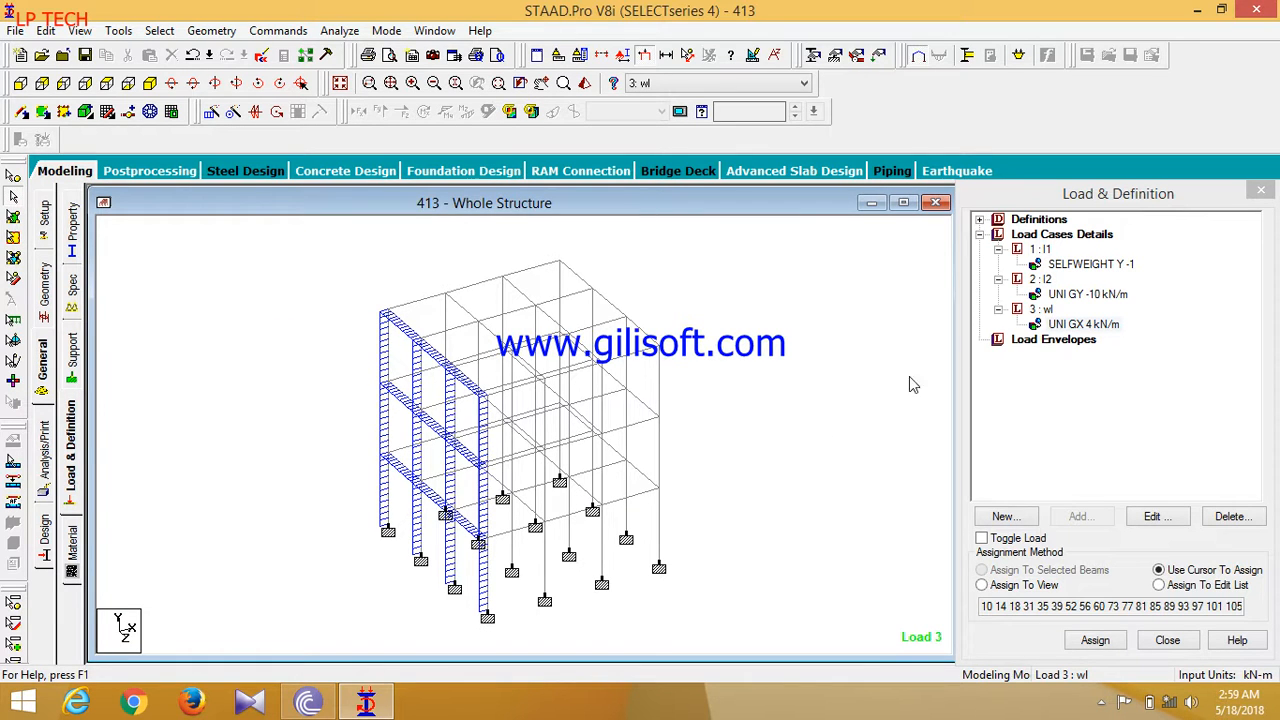
Define normal load combination 4 named 1.1l1+1.5l2, with factor 1.1 for load case l1 and 1.5 for l2
{"action": "left_click", "coordinate": [1040, 236]}
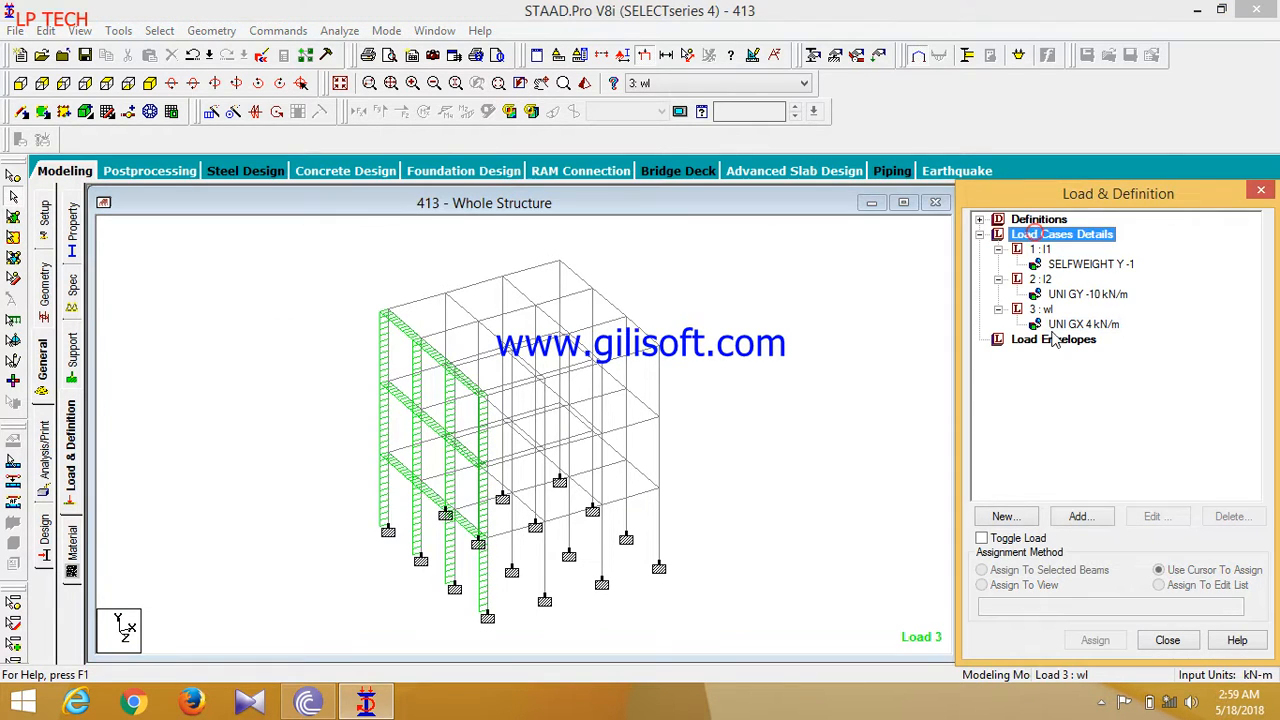
{"action": "left_click", "coordinate": [1077, 516]}
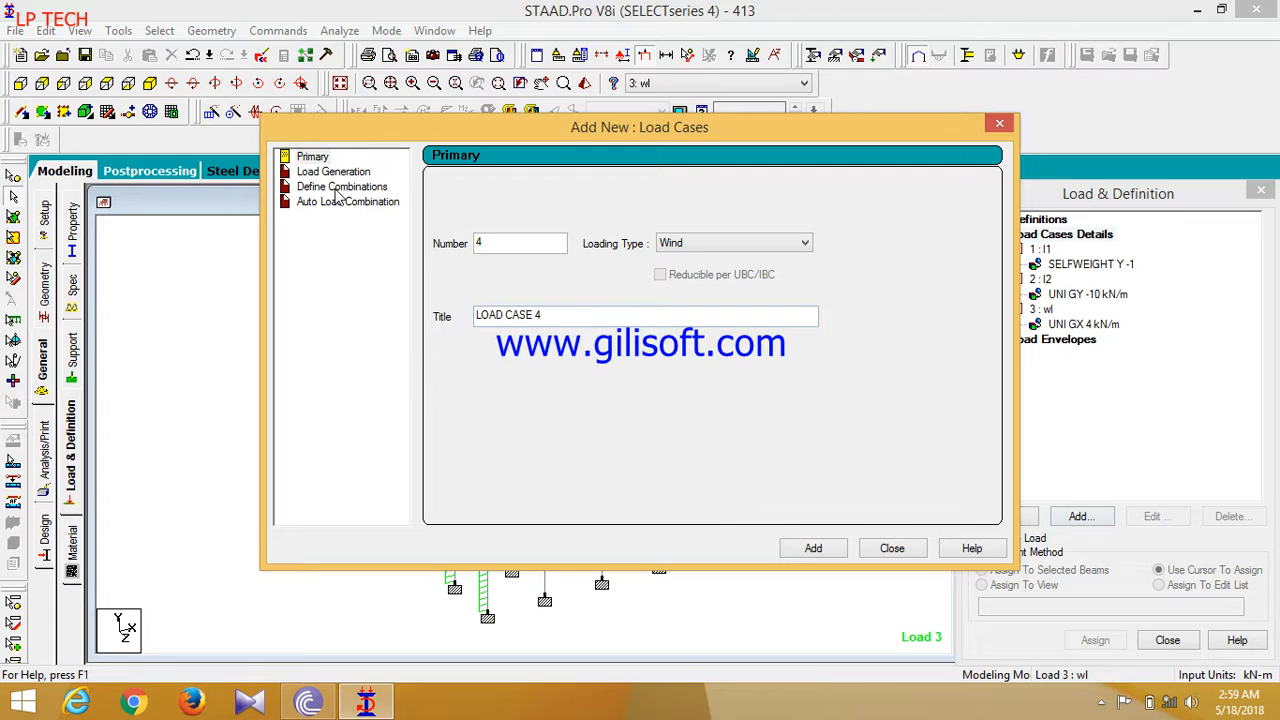
{"action": "left_click", "coordinate": [337, 188]}
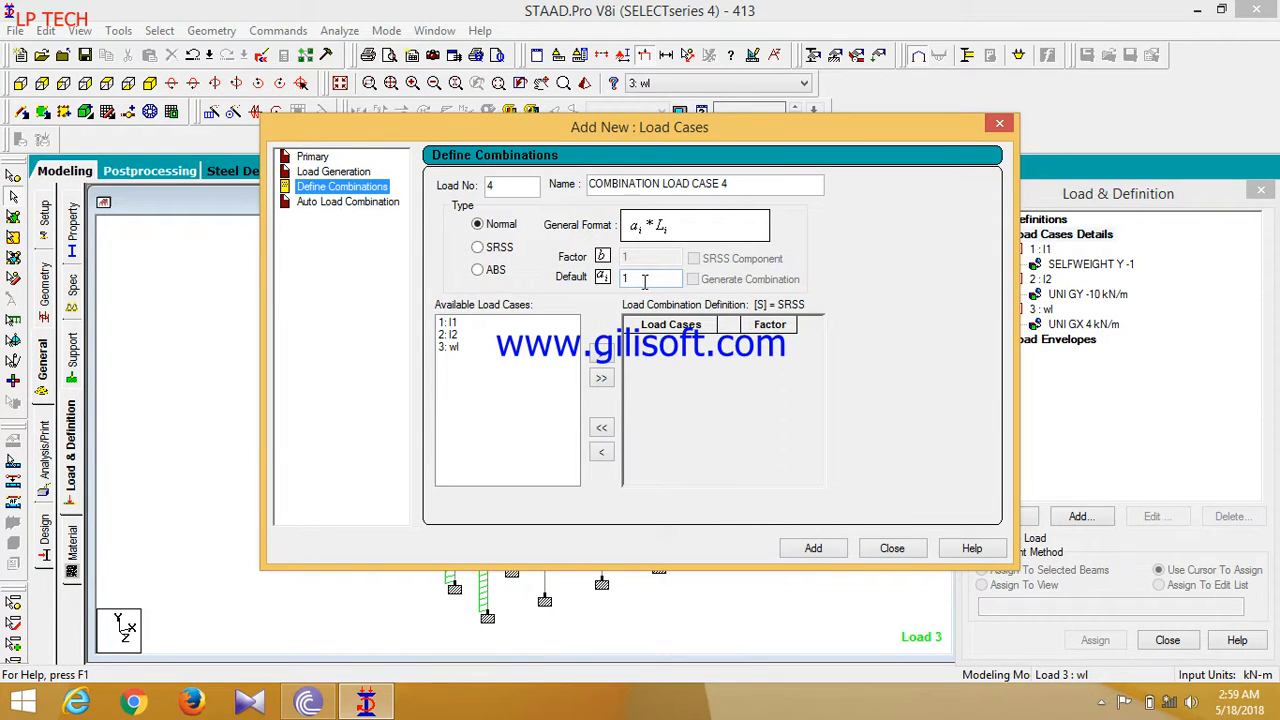
{"action": "left_click", "coordinate": [460, 327]}
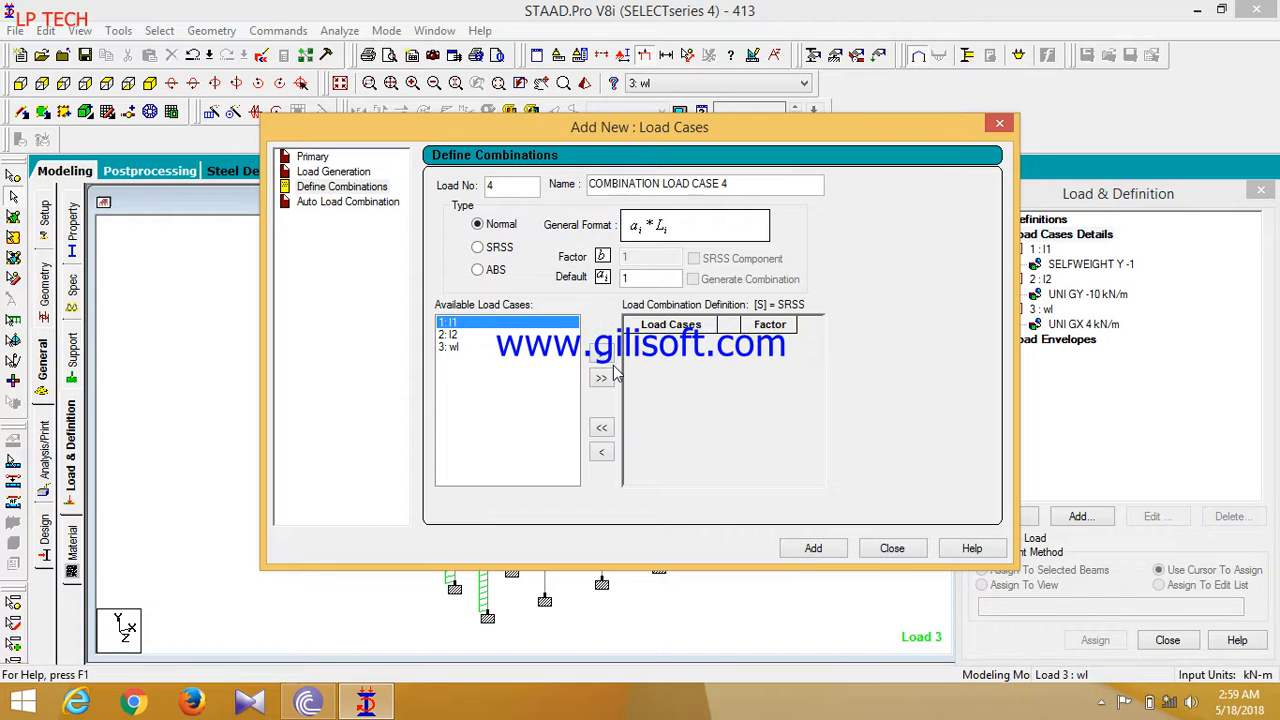
{"action": "double_click", "coordinate": [460, 327]}
{"action": "left_click", "coordinate": [460, 327]}
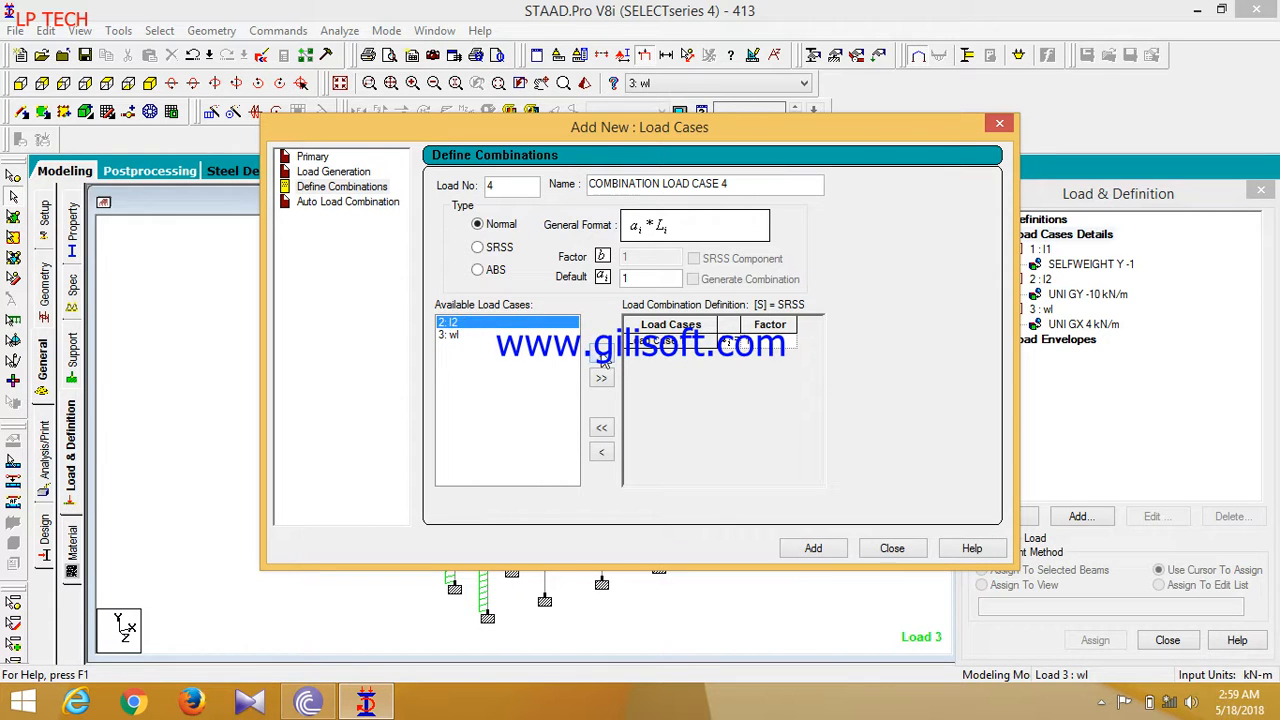
{"action": "left_click", "coordinate": [600, 354]}
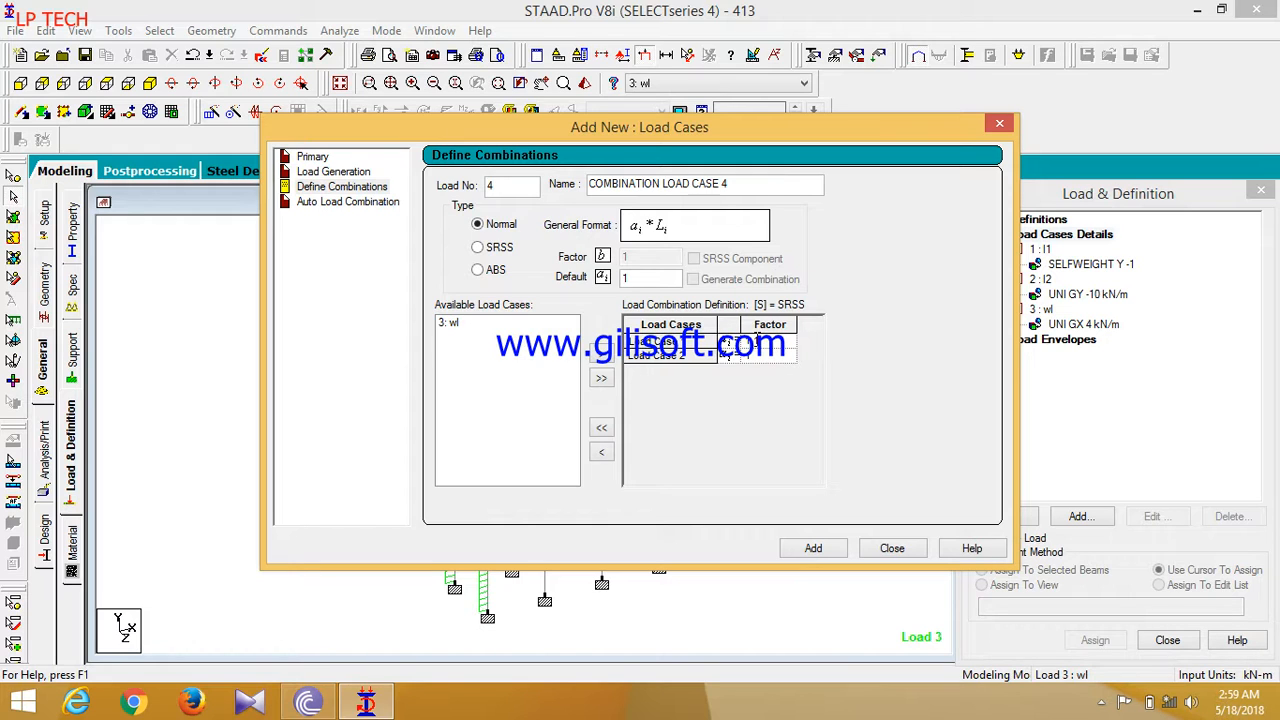
{"action": "left_click", "coordinate": [754, 358]}
{"action": "left_click_drag", "start_coordinate": [750, 189], "coordinate": [492, 183]}
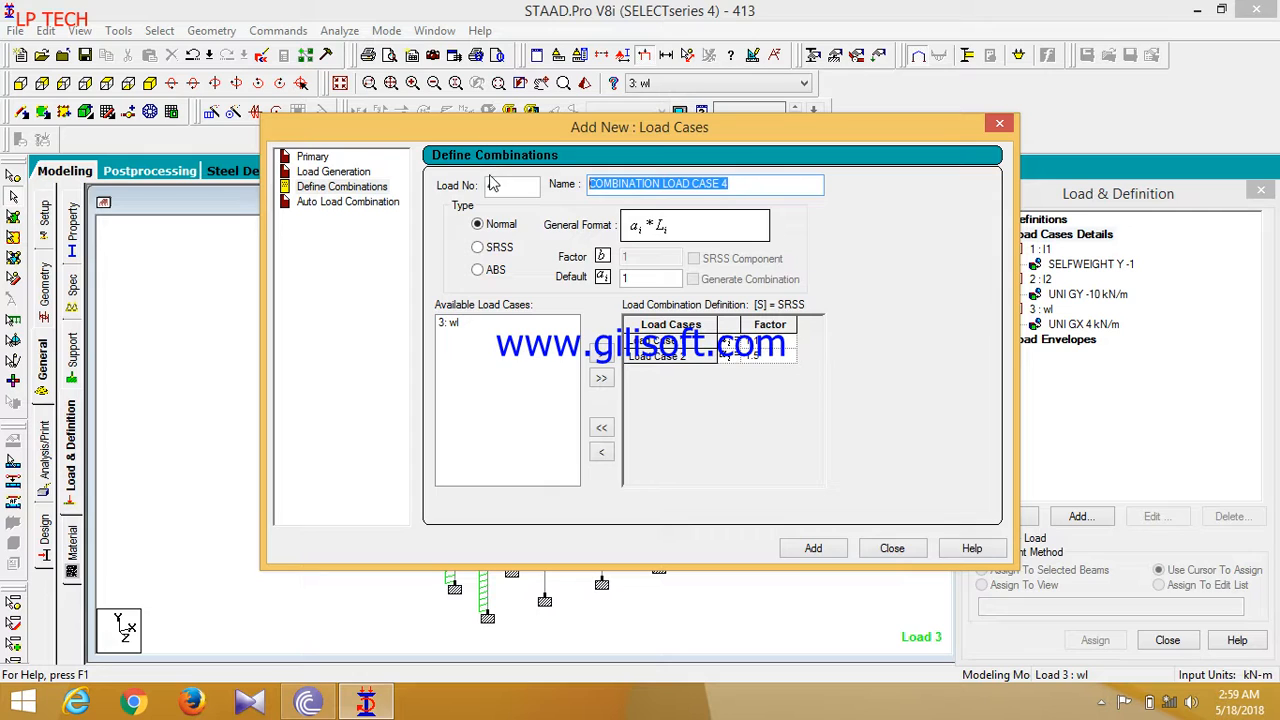
{"action": "type", "text": "1.1l1+1.5l2"}
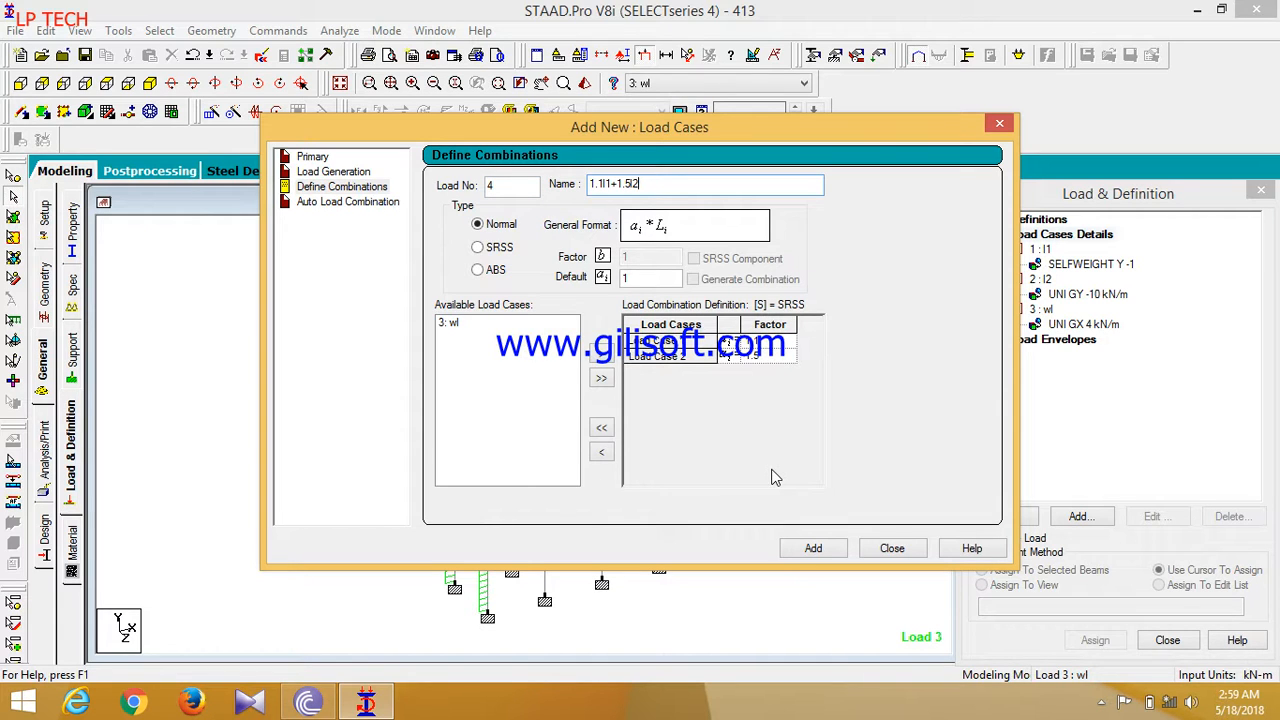
{"action": "left_click", "coordinate": [813, 548]}
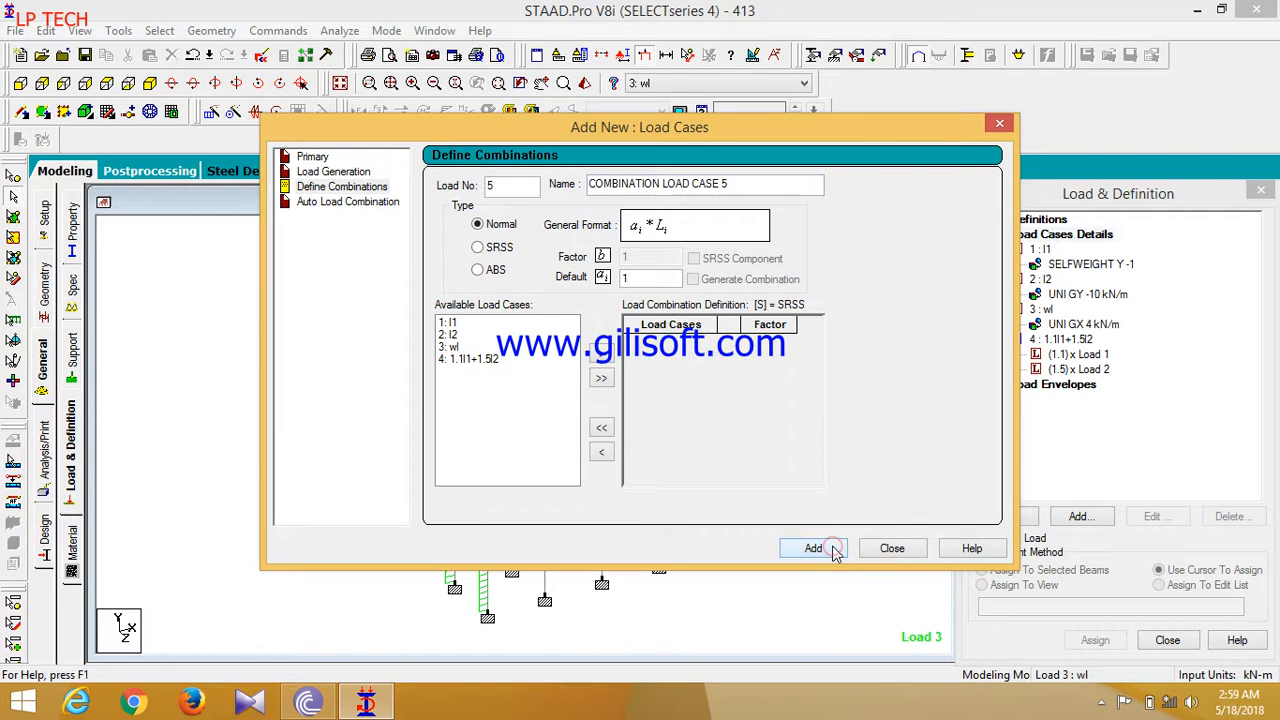
Define load combination 5 named 1.1l1+.75l2, with factor 1.1 for load case l1 and 0.75 for l2, and finish adding combinations
{"action": "left_click", "coordinate": [452, 322]}
{"action": "left_click", "coordinate": [602, 356]}
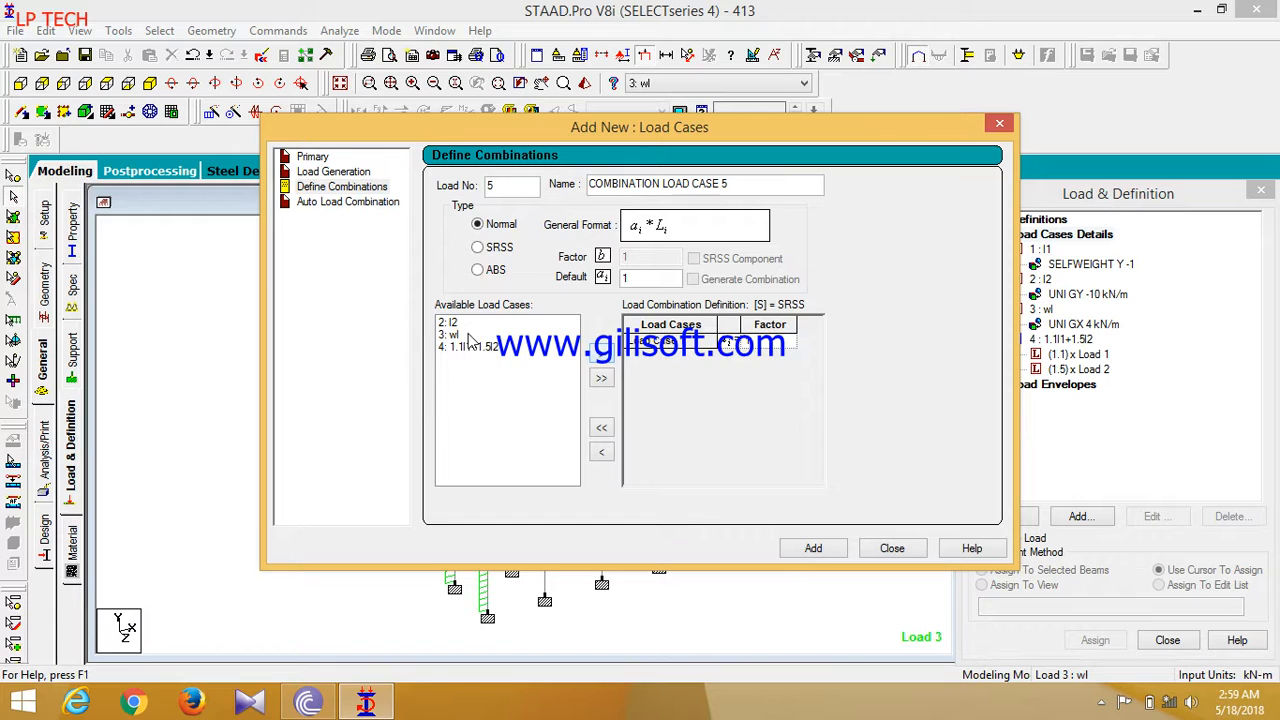
{"action": "left_click", "coordinate": [450, 322]}
{"action": "left_click", "coordinate": [602, 356]}
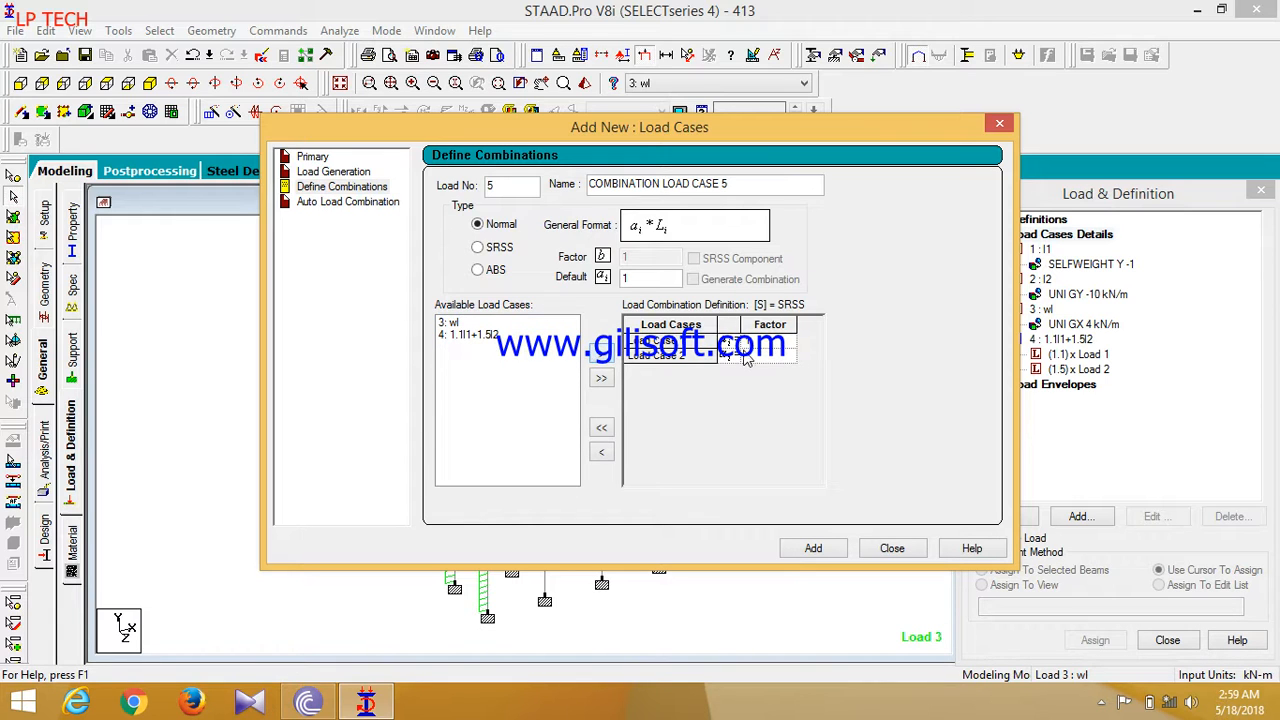
{"action": "left_click", "coordinate": [754, 344]}
{"action": "left_click", "coordinate": [755, 359]}
{"action": "left_click_drag", "start_coordinate": [750, 183], "coordinate": [522, 180]}
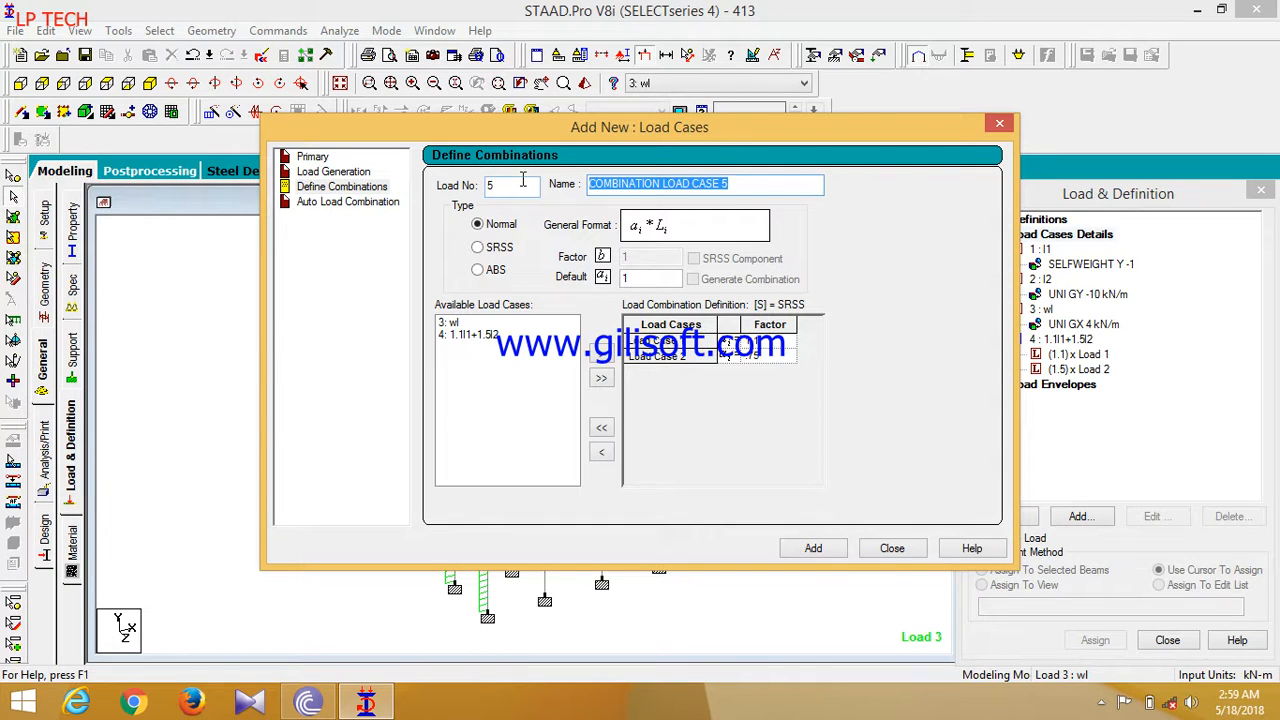
{"action": "type", "text": "1.1l1+.75l2"}
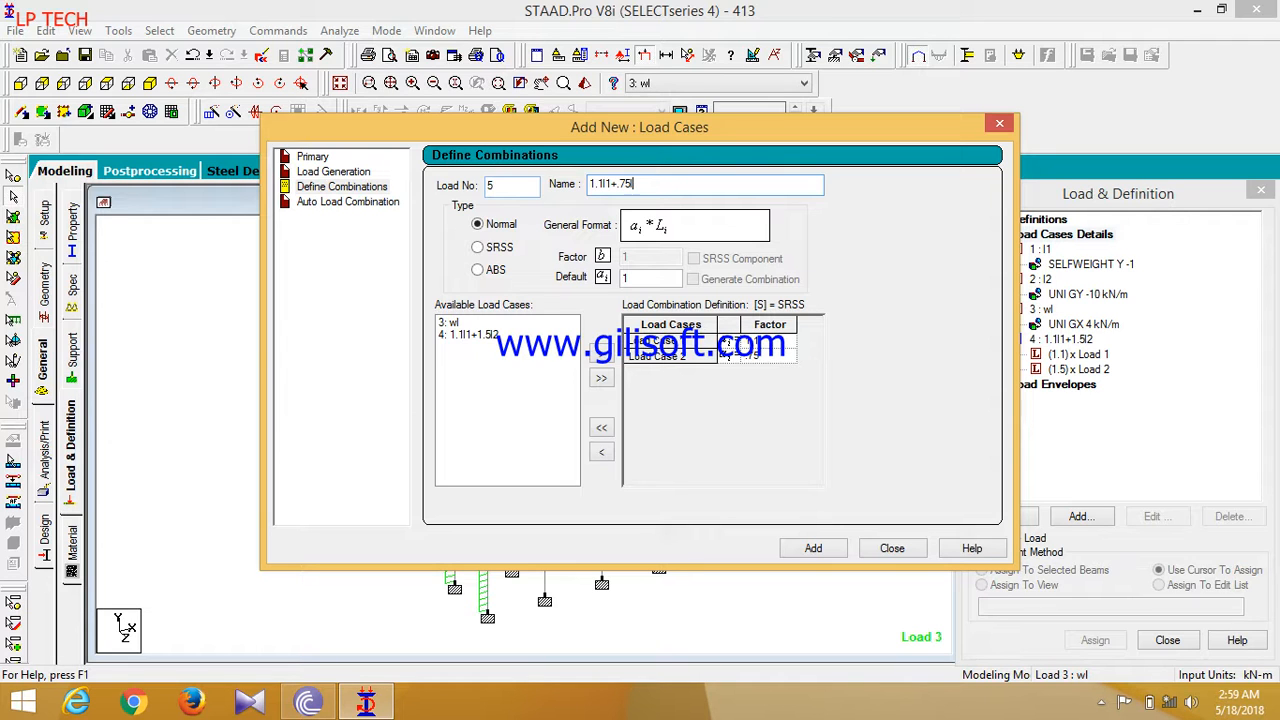
{"action": "left_click", "coordinate": [801, 549]}
{"action": "left_click", "coordinate": [878, 548]}
Display the loads of combinations 5 and 4 on the frame to check them
{"action": "left_click", "coordinate": [1078, 399]}
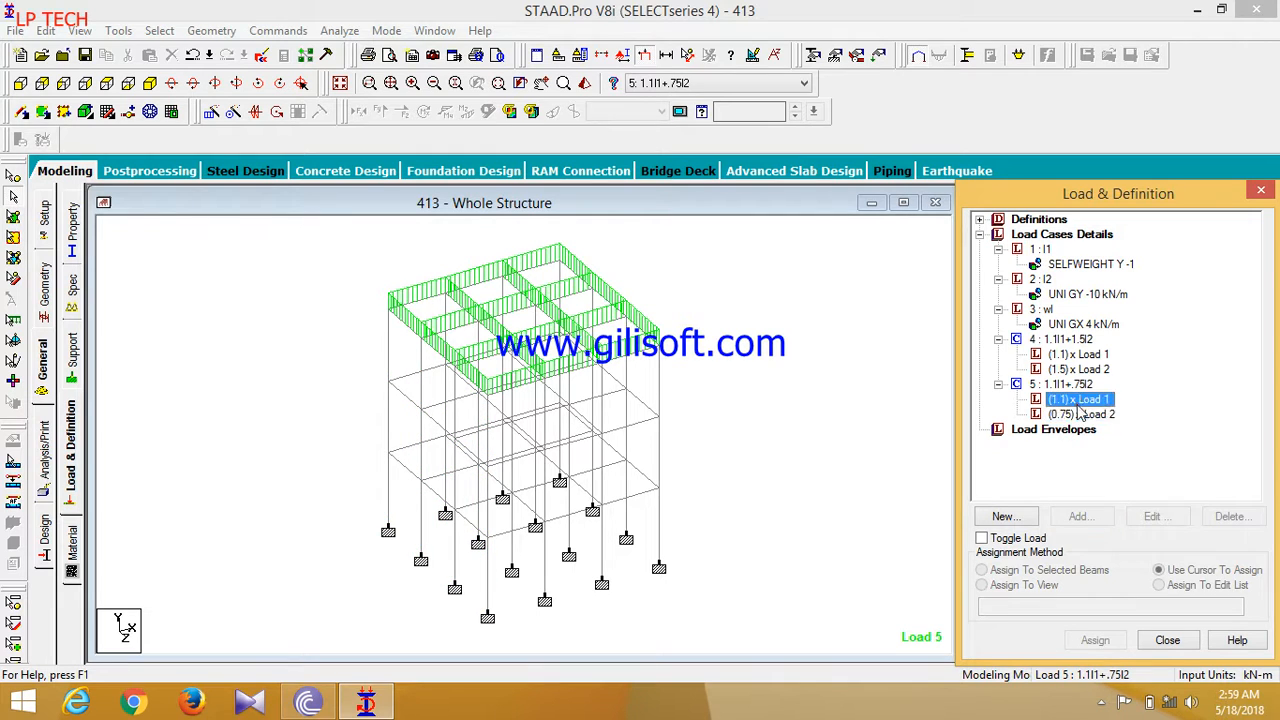
{"action": "left_click", "coordinate": [1080, 369]}
{"action": "left_click", "coordinate": [1080, 354]}
{"action": "left_click", "coordinate": [1080, 339]}
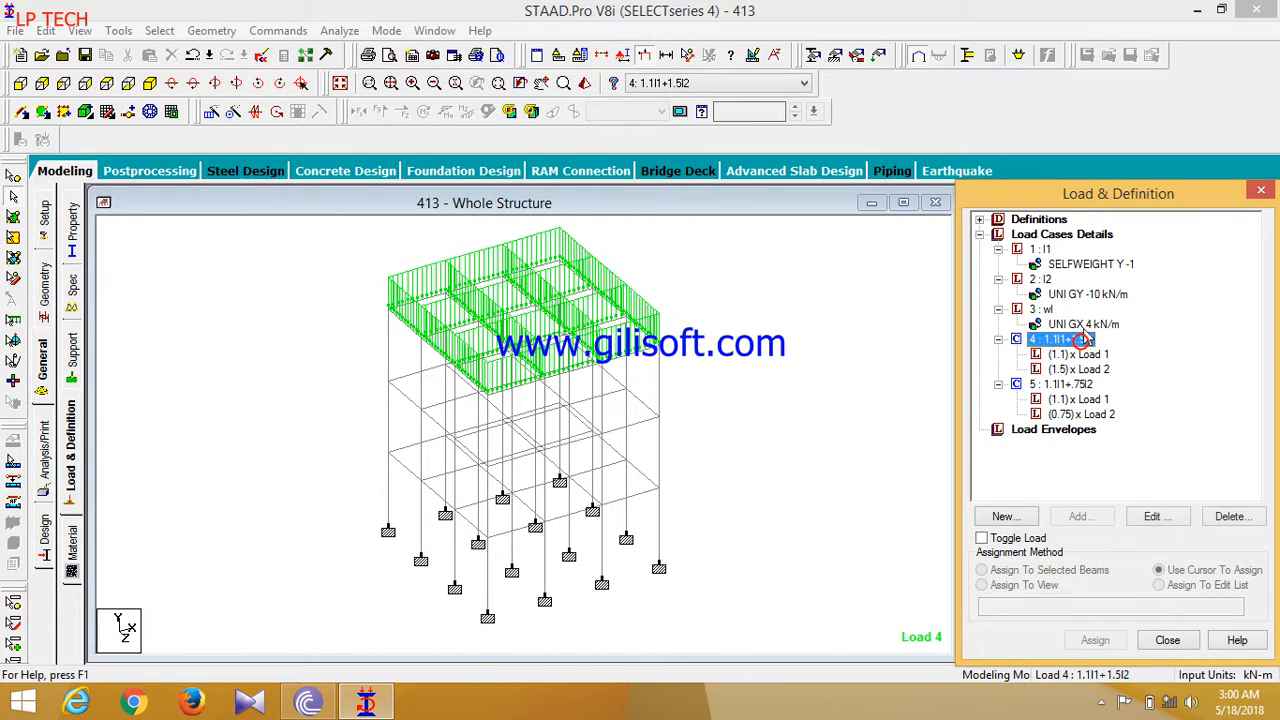
Display the wind load GX 4 kN/m and the live load GY -10 kN/m on the frame to check them
{"action": "left_click", "coordinate": [1083, 324]}
{"action": "left_click", "coordinate": [1084, 294]}
{"action": "left_click", "coordinate": [1068, 325]}
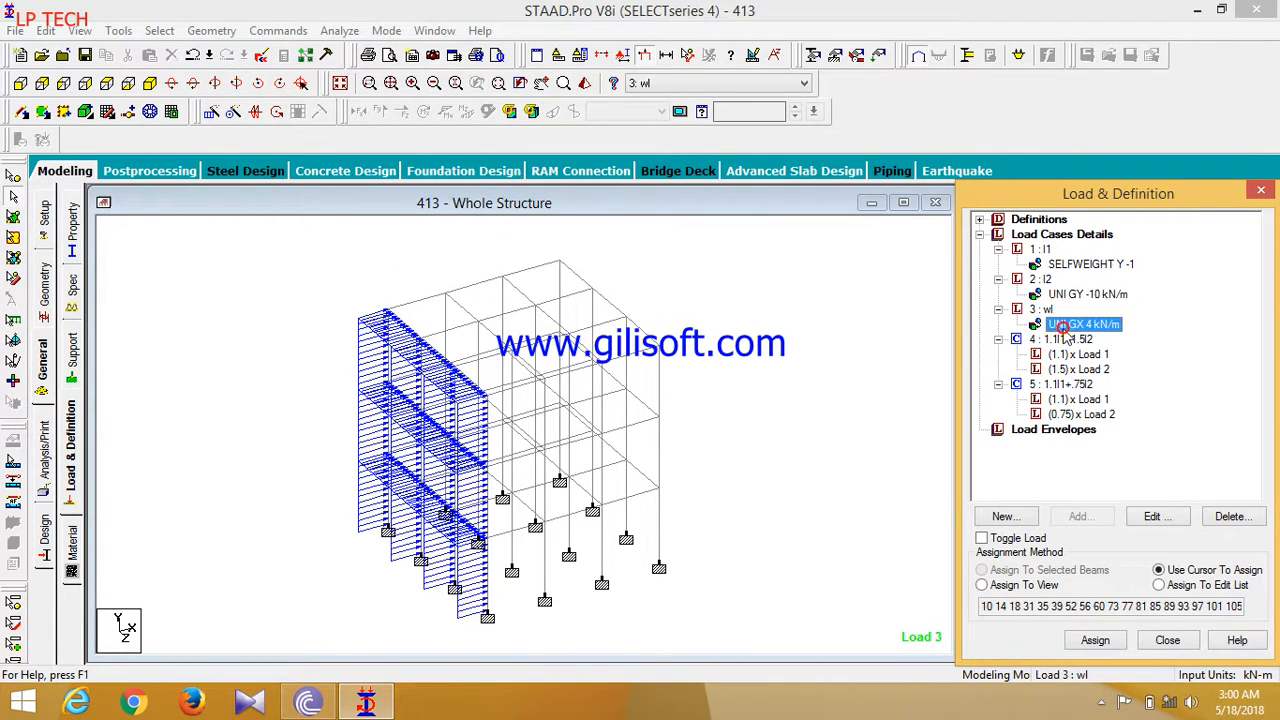
Add a Perform Analysis command with the No Print option to the model
{"action": "left_click", "coordinate": [47, 445]}
{"action": "left_click", "coordinate": [580, 550]}
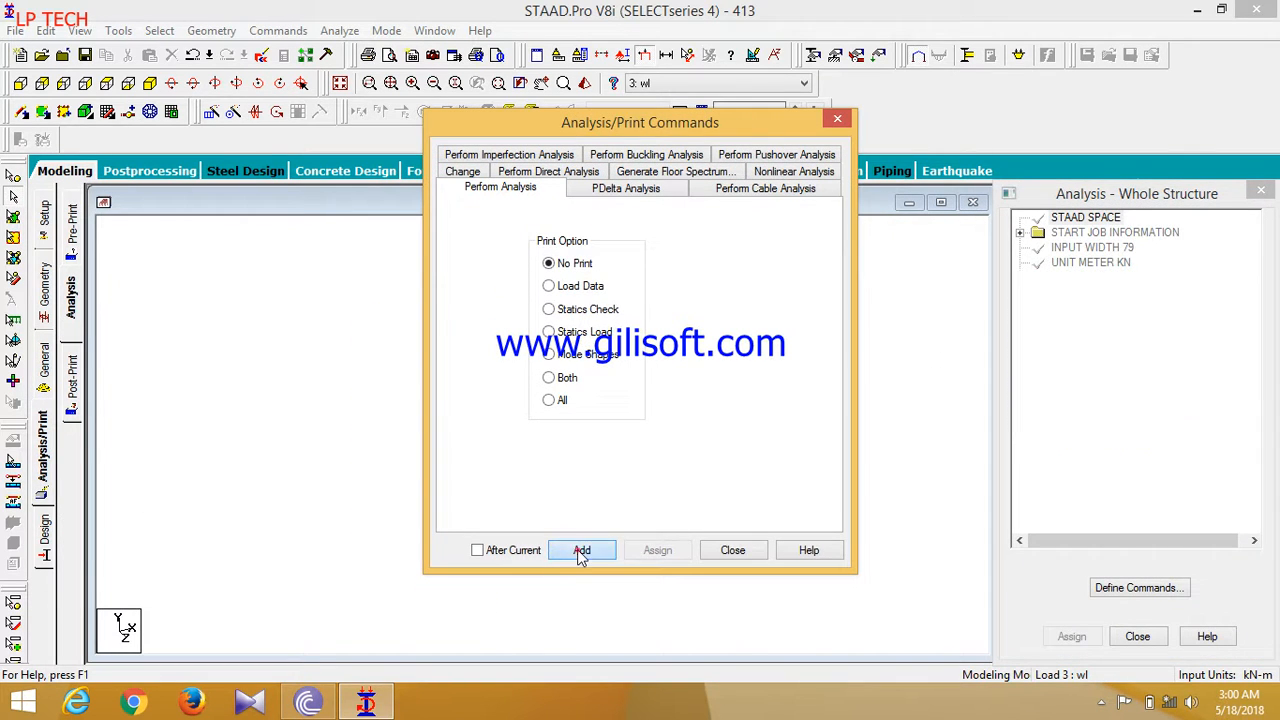
{"action": "left_click", "coordinate": [730, 550]}
Run the STAAD analysis on the frame and close the analysis report when it finishes
{"action": "left_click", "coordinate": [339, 30]}
{"action": "left_click", "coordinate": [371, 50]}
{"action": "left_click", "coordinate": [512, 372]}
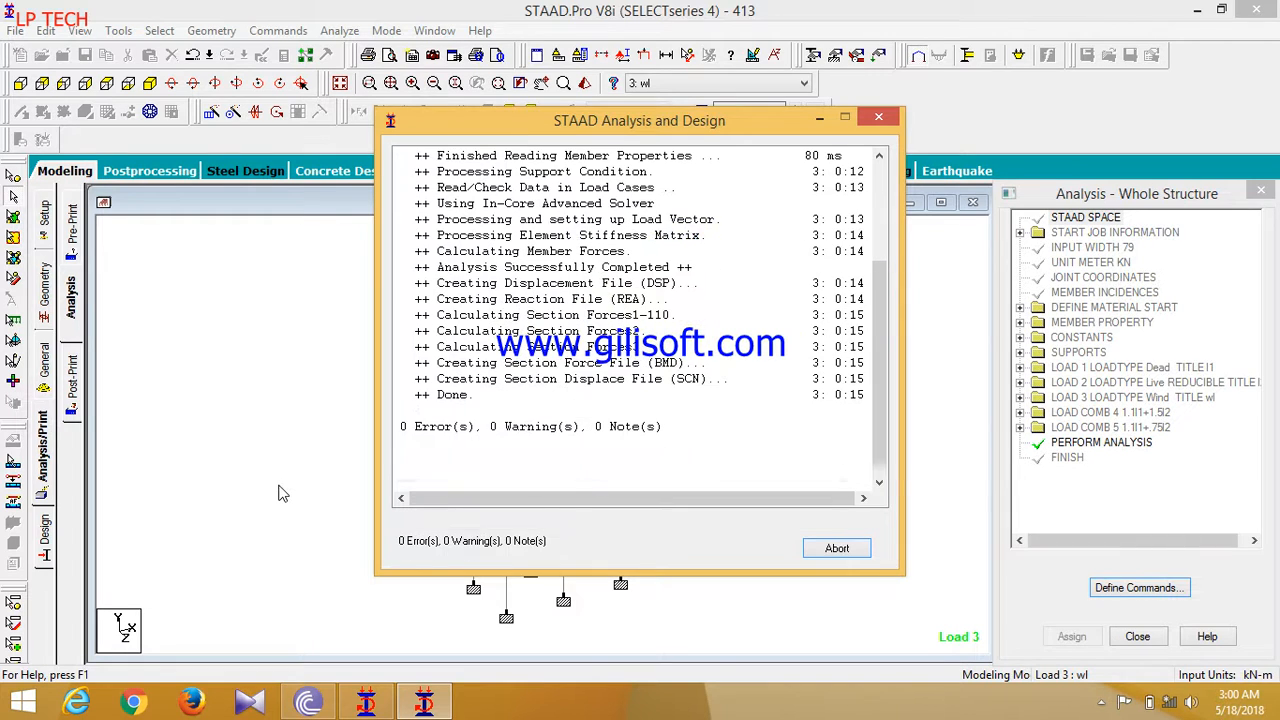
{"action": "left_click", "coordinate": [830, 550]}
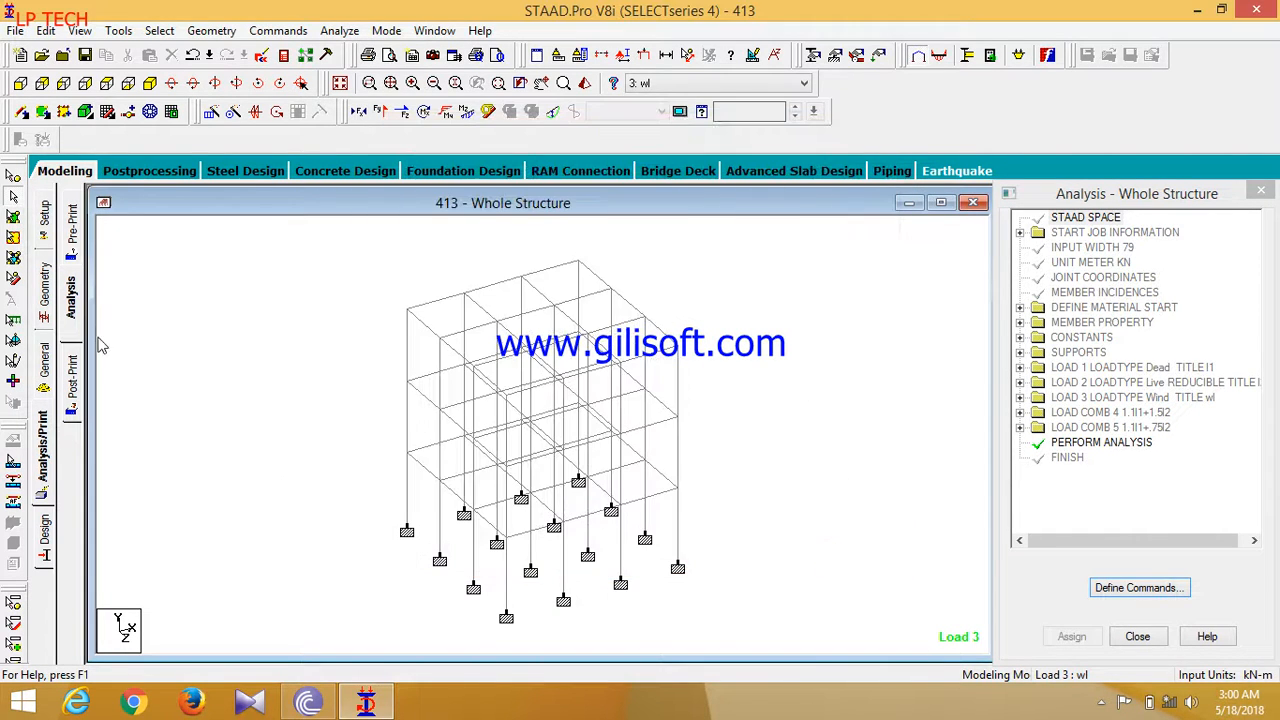
Open the postprocessing results with all five load cases selected and animate the frame's displacement under load case 3
{"action": "left_click", "coordinate": [140, 172]}
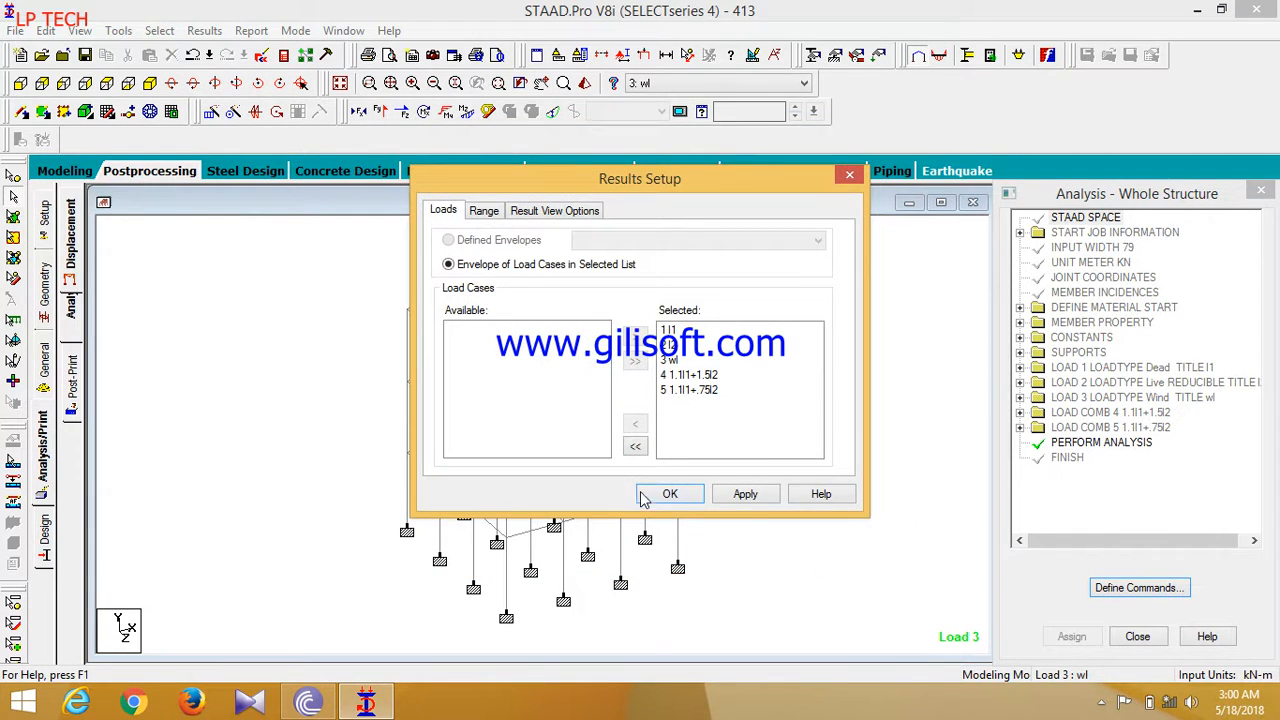
{"action": "left_click", "coordinate": [668, 494]}
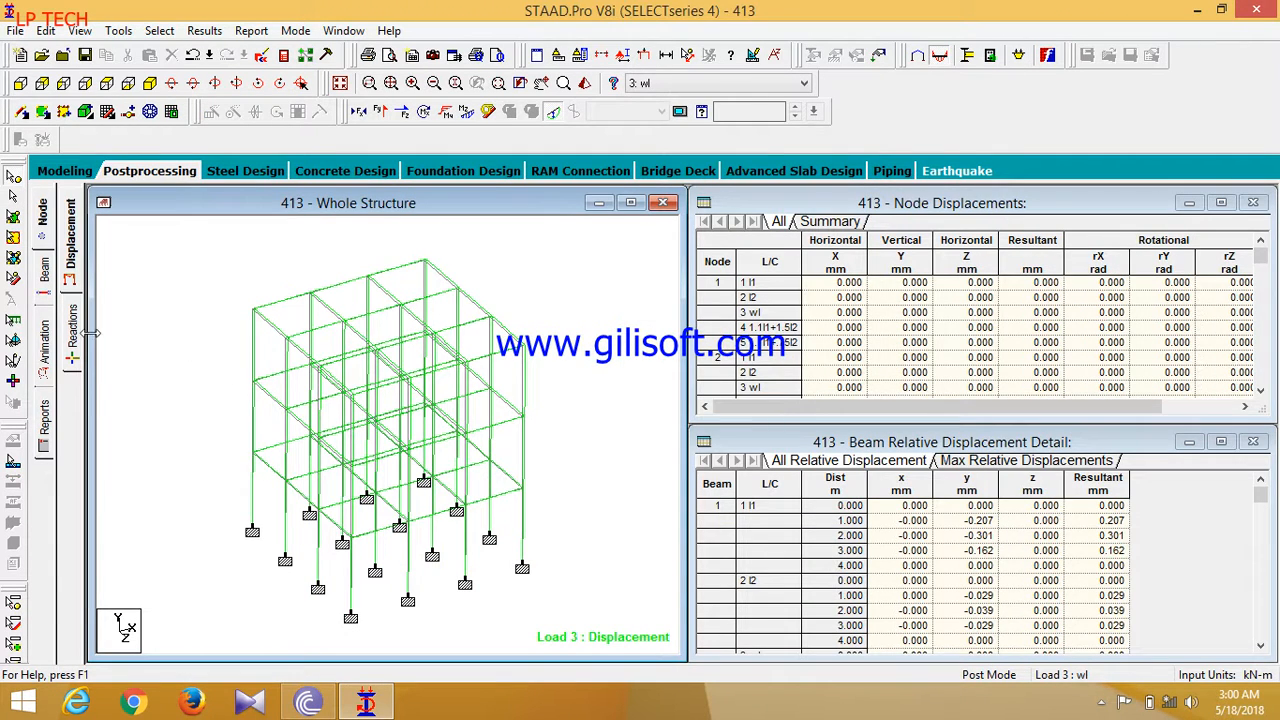
{"action": "left_click", "coordinate": [46, 340]}
{"action": "left_click", "coordinate": [488, 173]}
{"action": "left_click", "coordinate": [584, 621]}
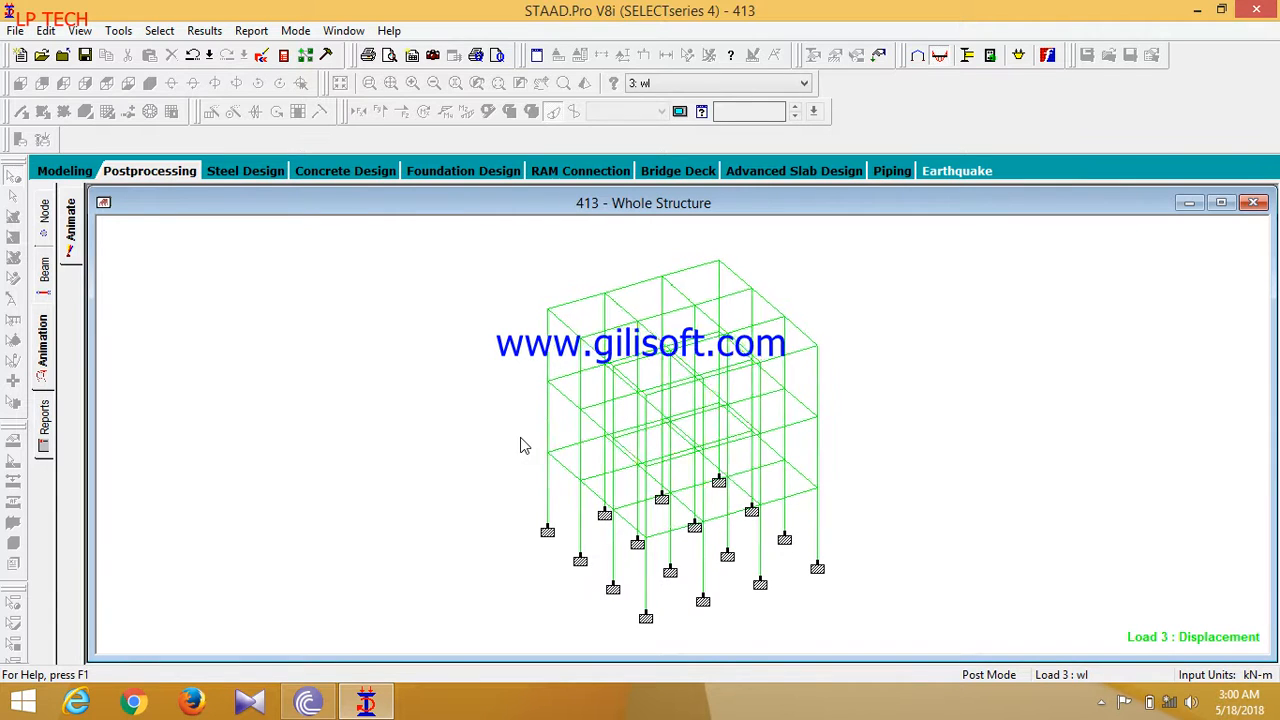
Leave the postprocessing results and return to modeling mode with the whole structure shown
{"action": "left_click", "coordinate": [78, 172]}
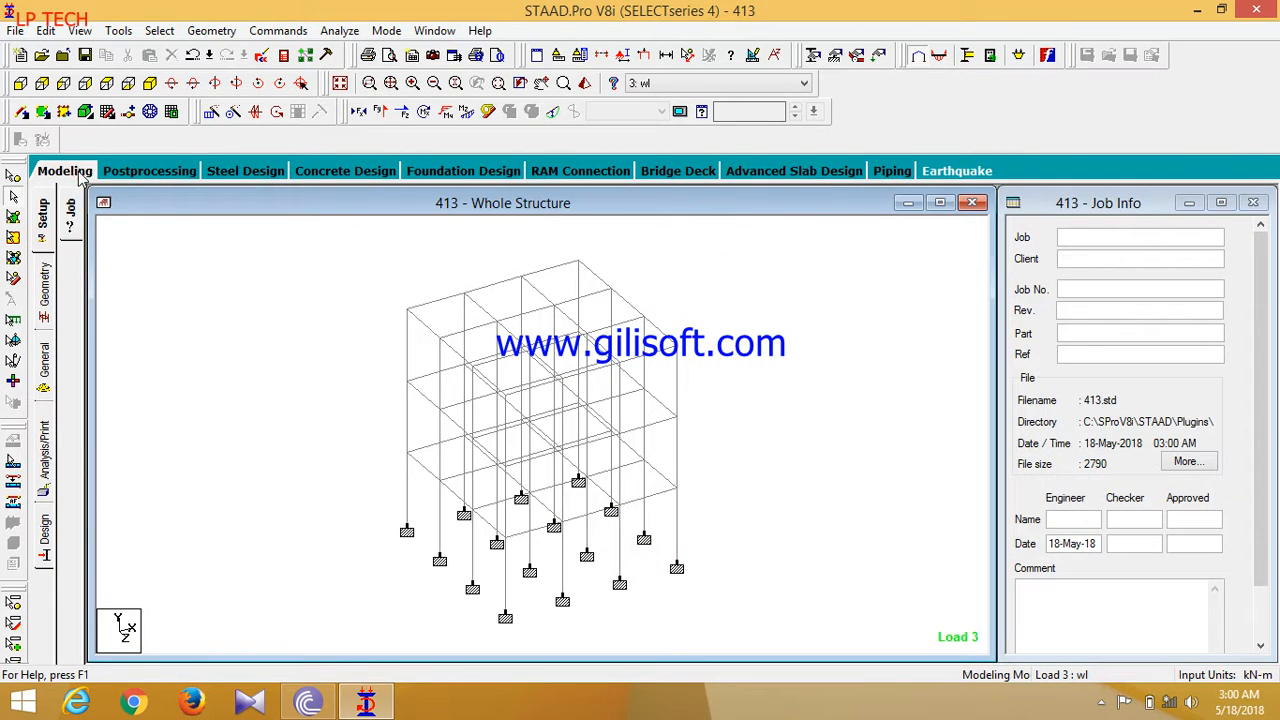
{"action": "left_click", "coordinate": [346, 323]}
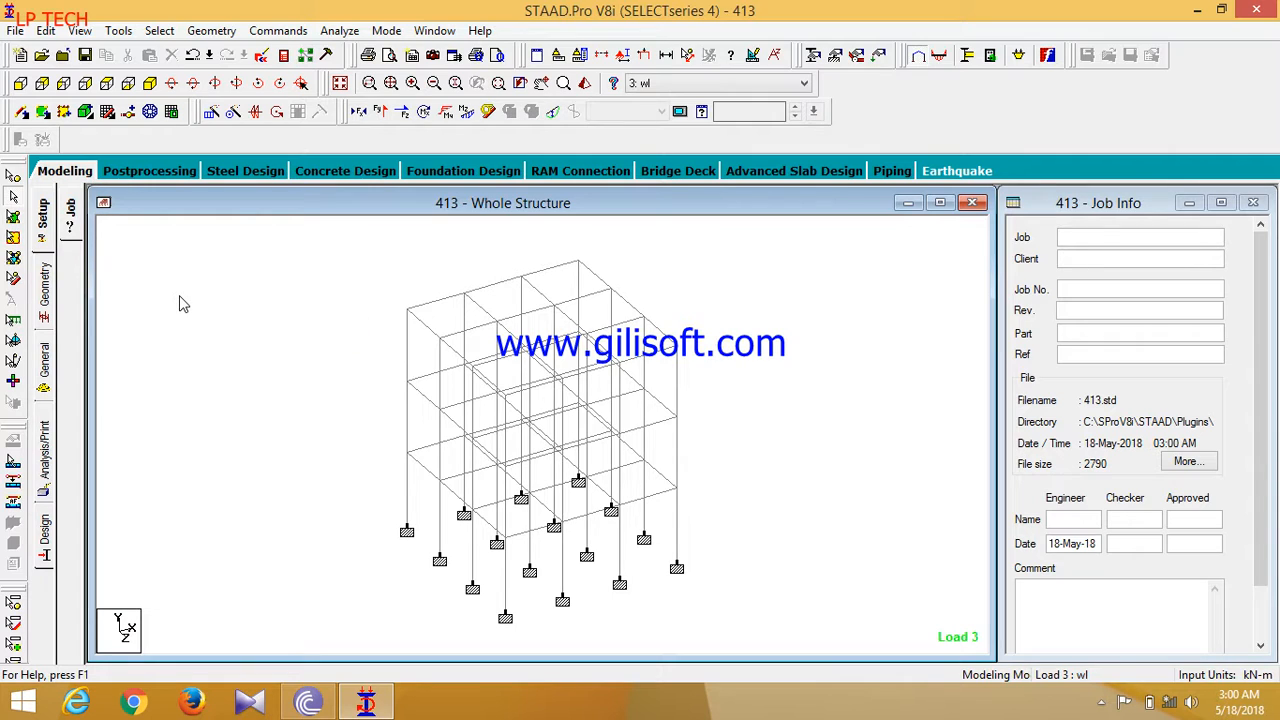